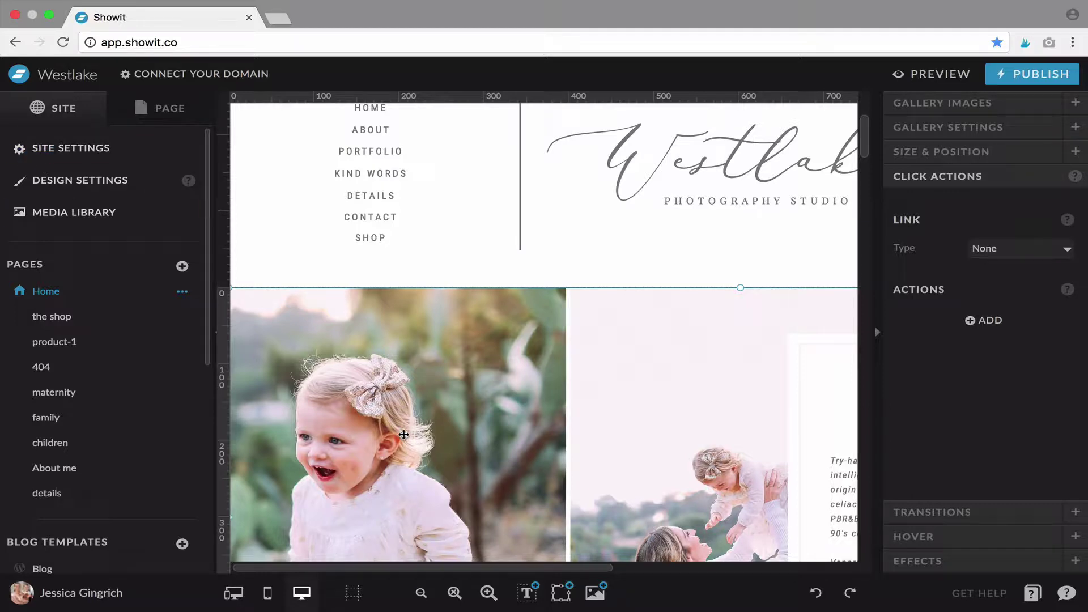
- Scroll through the Westlake Home page canvas to review its header and two-photo section
{"action": "scroll", "coordinate": [404, 434], "scroll_direction": "down", "scroll_amount": 3}
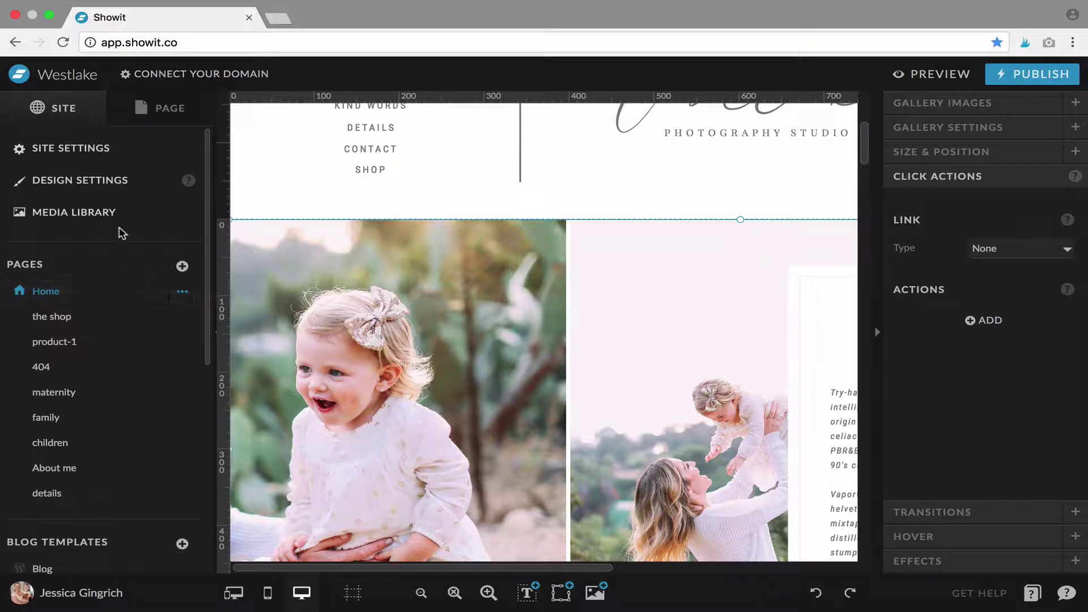
{"action": "scroll", "coordinate": [412, 333], "scroll_direction": "up", "scroll_amount": 6}
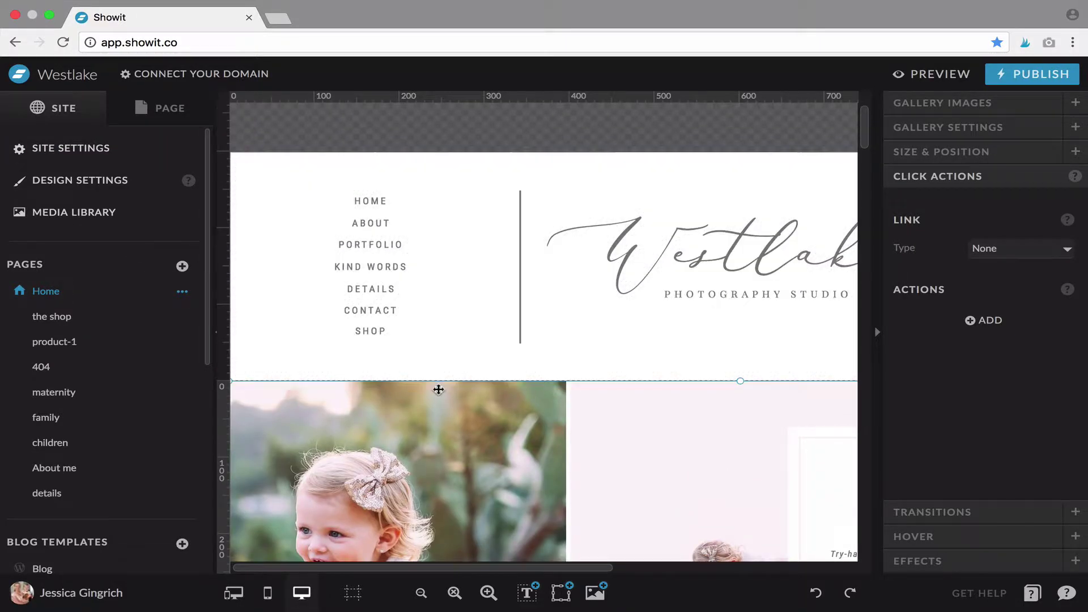
{"action": "scroll", "coordinate": [440, 388], "scroll_direction": "down", "scroll_amount": 10}
{"action": "scroll", "coordinate": [439, 389], "scroll_direction": "down", "scroll_amount": 5}
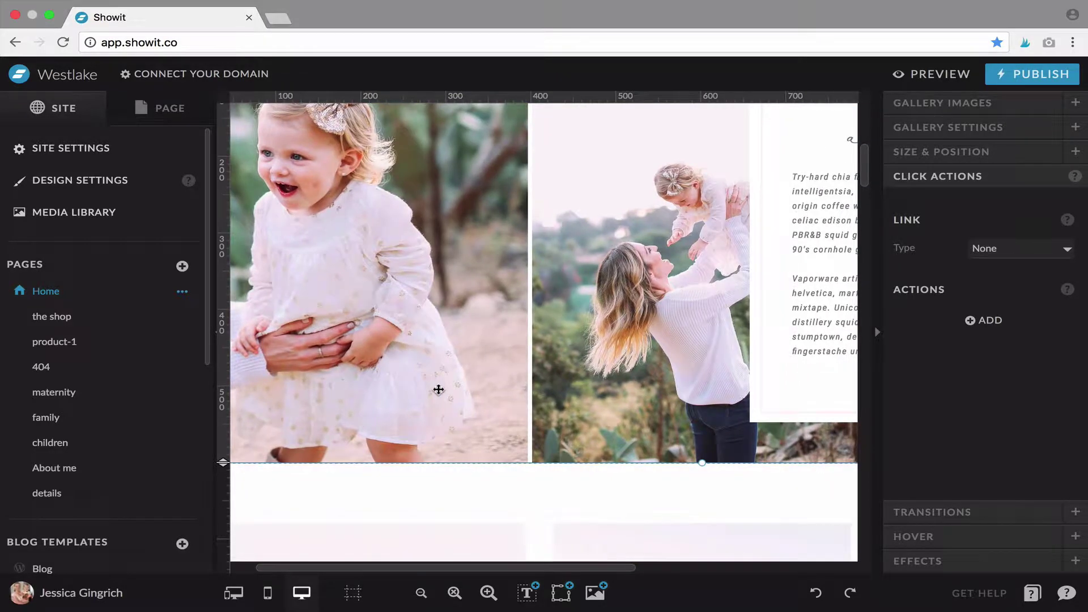
- Preview the Westlake home page, review its rotating photo slideshow, then close the preview
{"action": "left_click", "coordinate": [952, 73]}
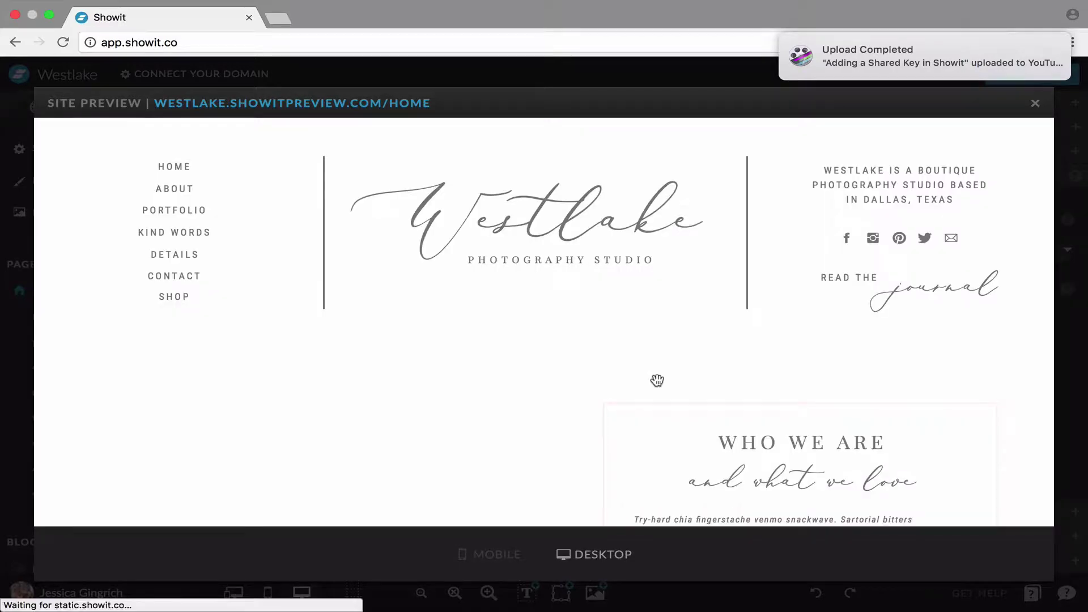
{"action": "scroll", "coordinate": [582, 377], "scroll_direction": "down", "scroll_amount": 5}
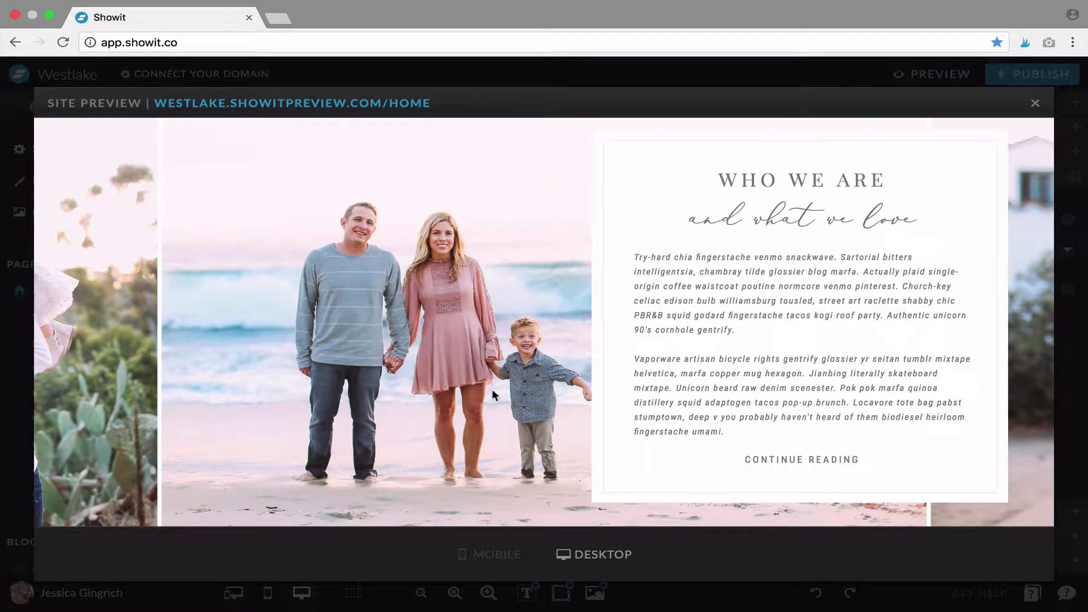
{"action": "scroll", "coordinate": [493, 395], "scroll_direction": "up", "scroll_amount": 1}
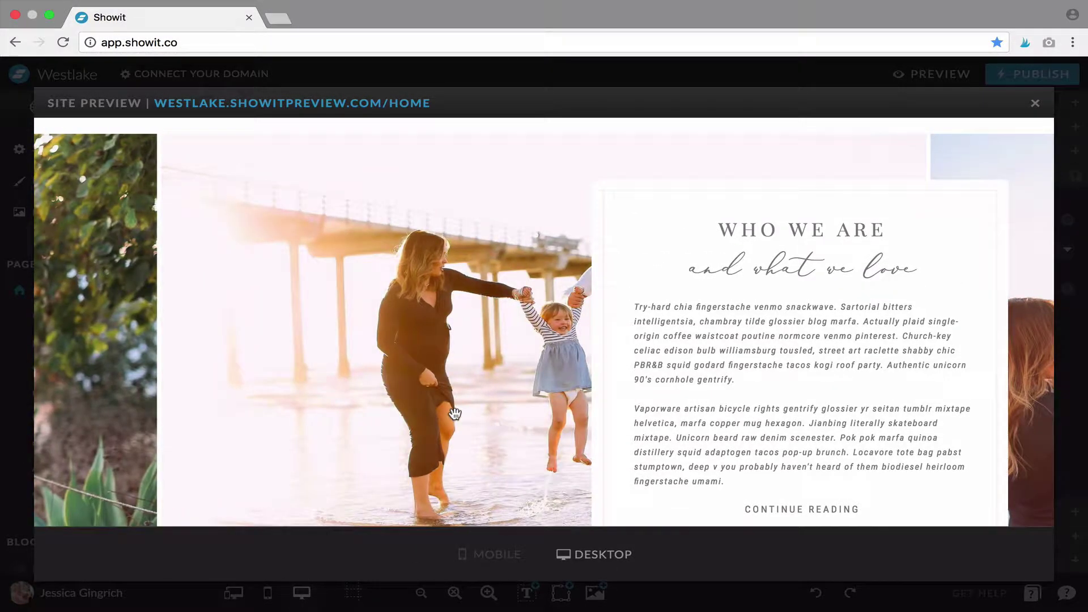
{"action": "scroll", "coordinate": [455, 414], "scroll_direction": "down", "scroll_amount": 2}
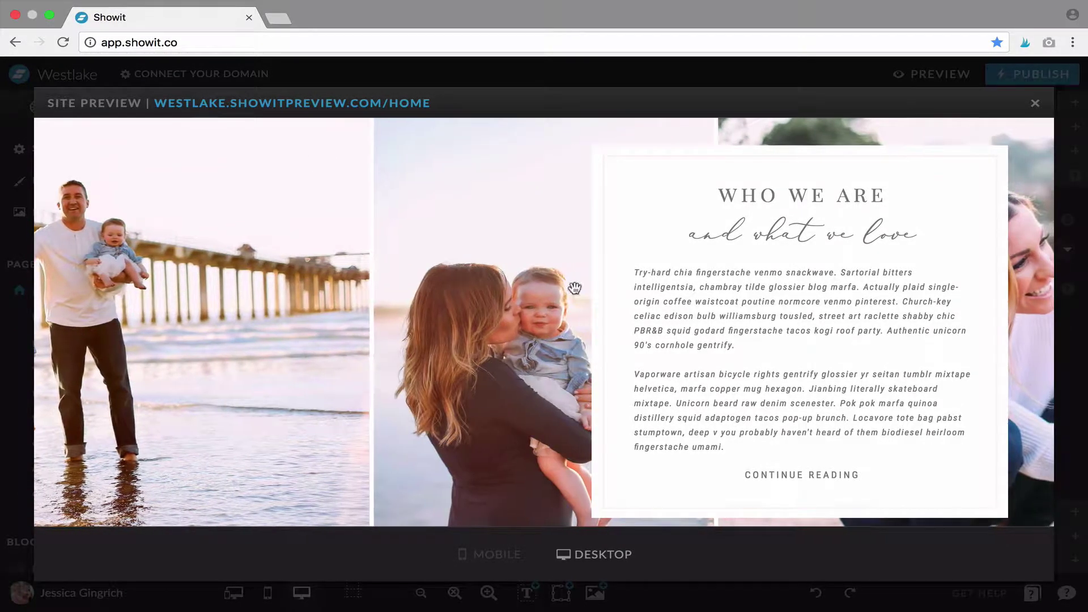
{"action": "scroll", "coordinate": [664, 271], "scroll_direction": "up", "scroll_amount": 4}
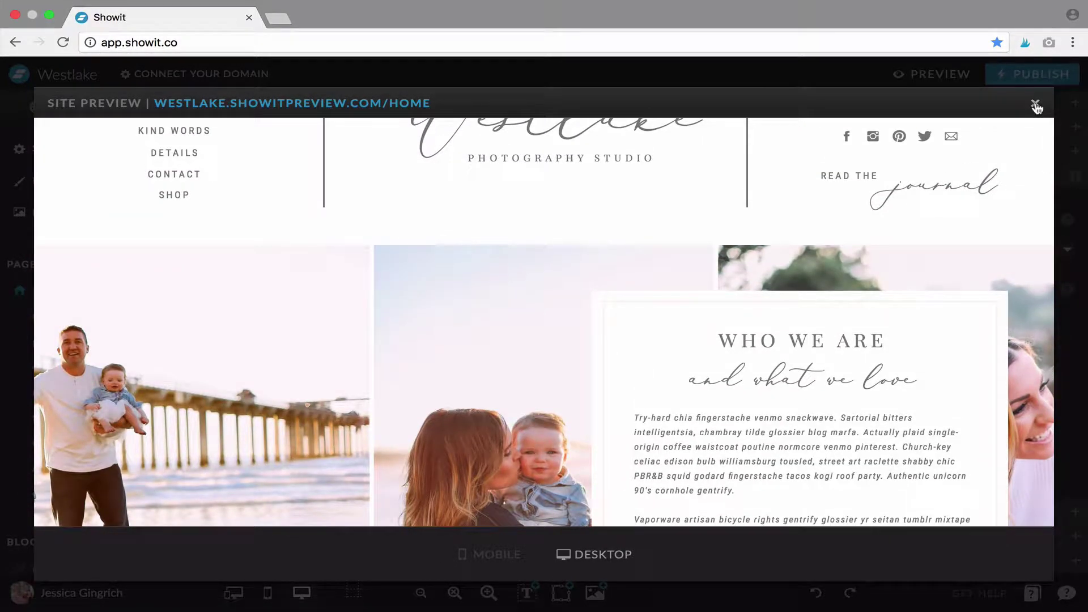
{"action": "scroll", "coordinate": [519, 304], "scroll_direction": "up", "scroll_amount": 3}
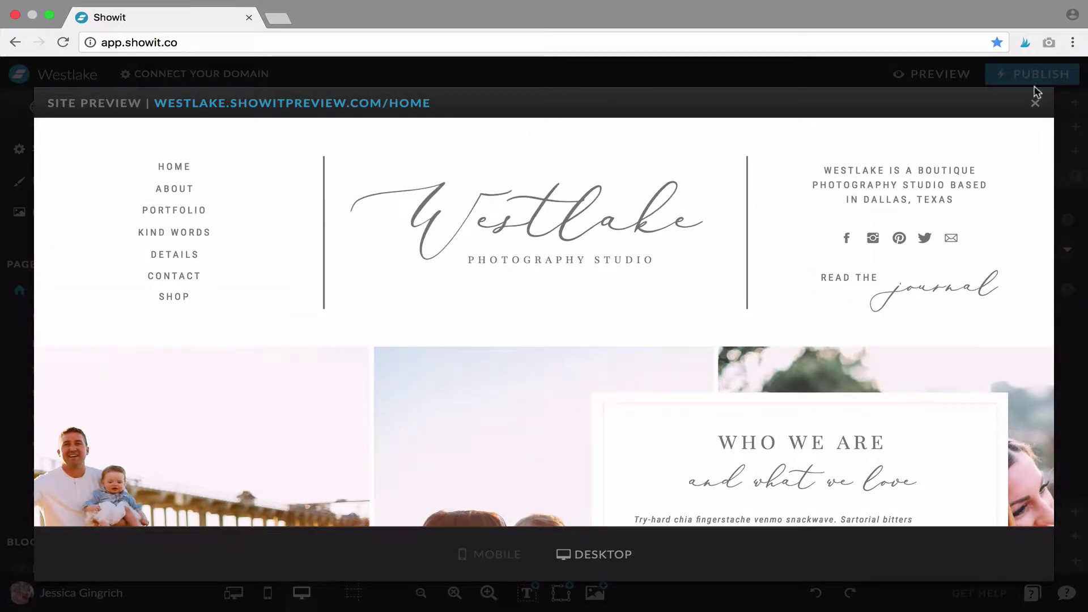
{"action": "left_click", "coordinate": [1035, 104]}
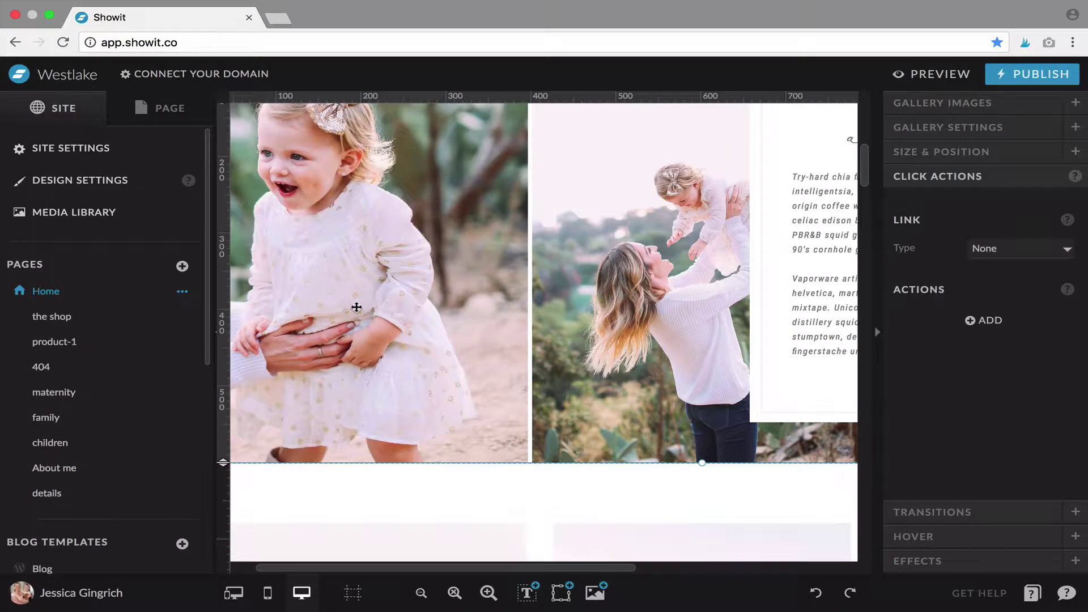
- Add an empty Gallery element to the Home page
{"action": "scroll", "coordinate": [377, 318], "scroll_direction": "up", "scroll_amount": 3}
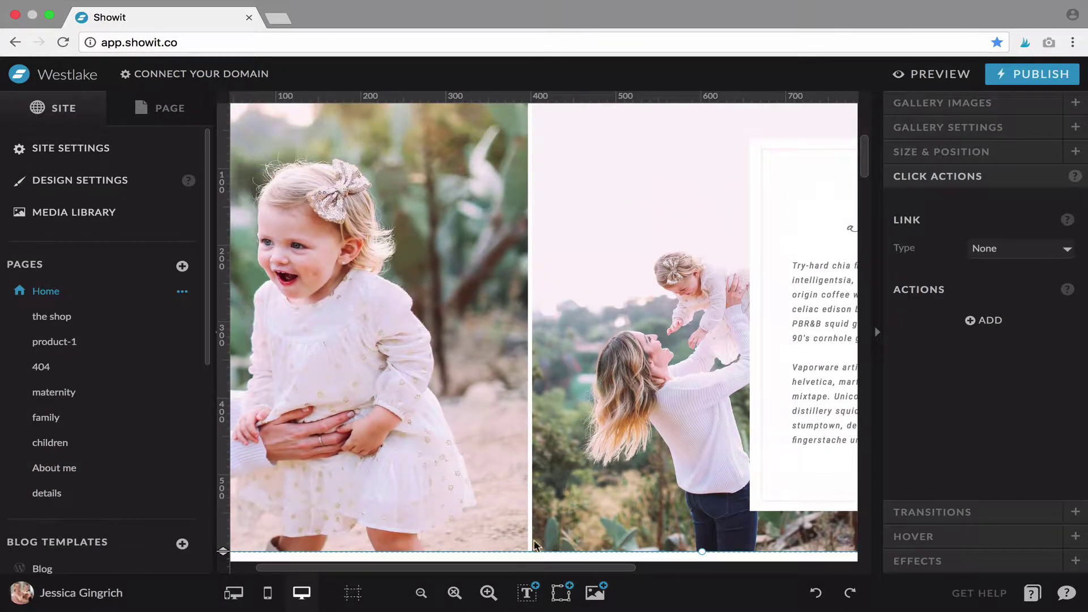
{"action": "mouse_move", "coordinate": [524, 590]}
{"action": "mouse_move", "coordinate": [560, 594]}
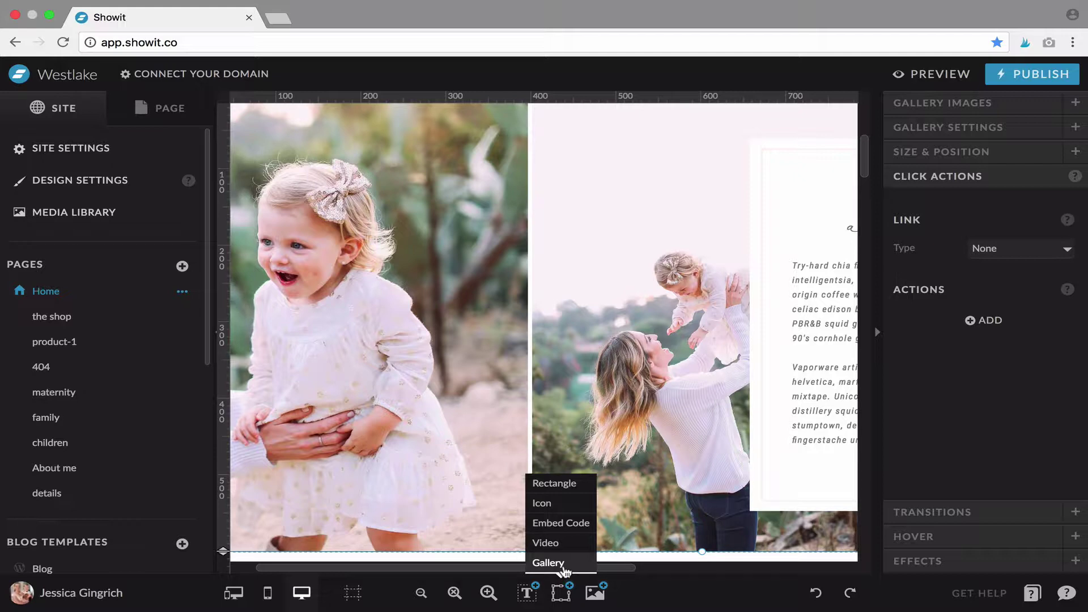
{"action": "left_click", "coordinate": [564, 566]}
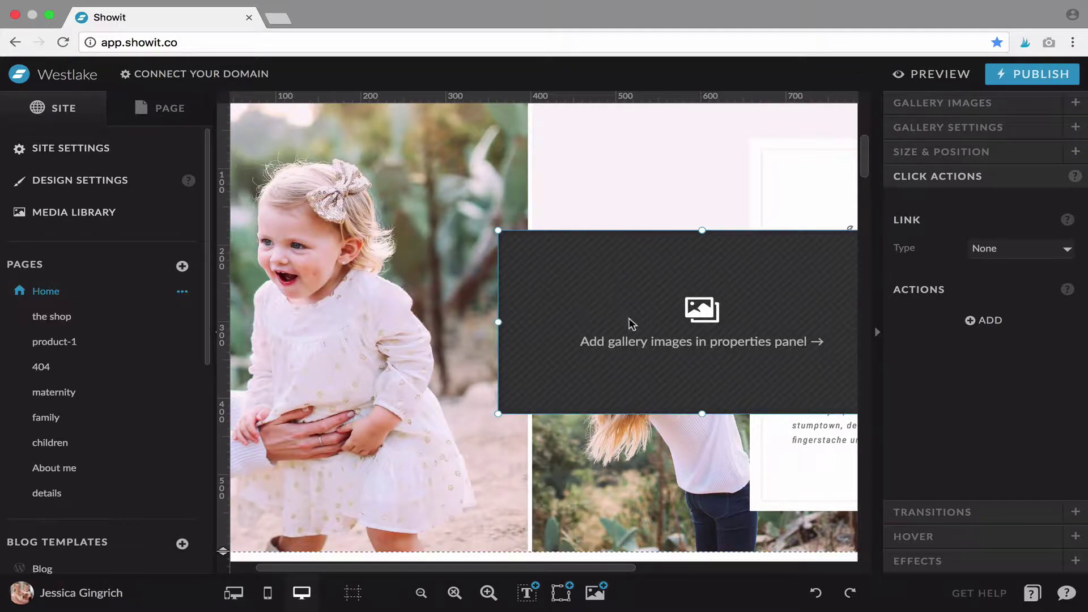
- Move and resize the gallery box to 660 × 545 px at X 75, Y 28
{"action": "left_click_drag", "start_coordinate": [629, 323], "coordinate": [446, 268]}
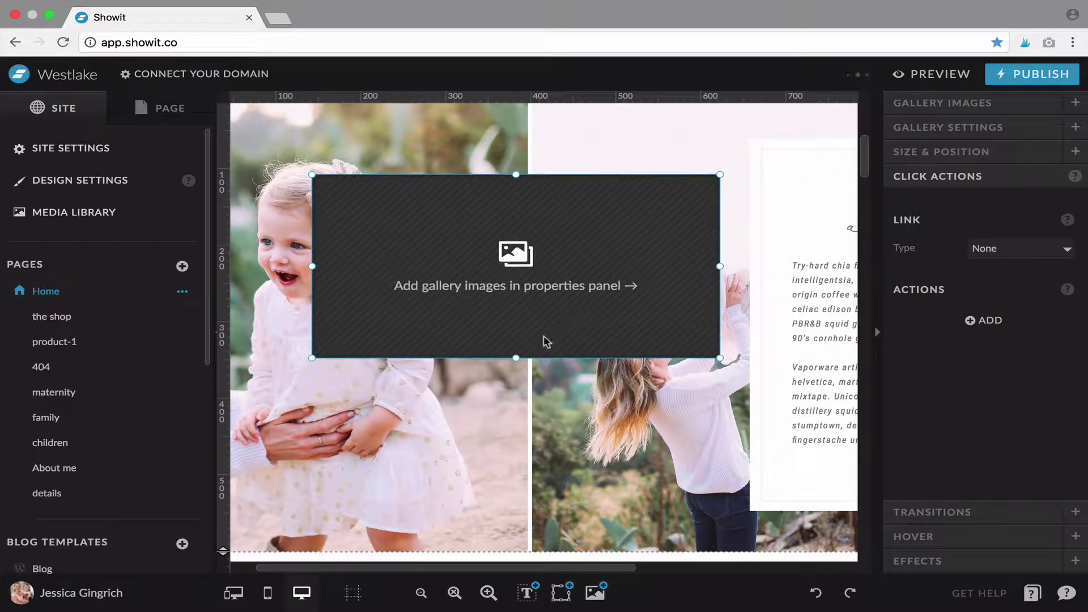
{"action": "left_click_drag", "start_coordinate": [518, 357], "coordinate": [515, 491]}
{"action": "left_click", "coordinate": [961, 156]}
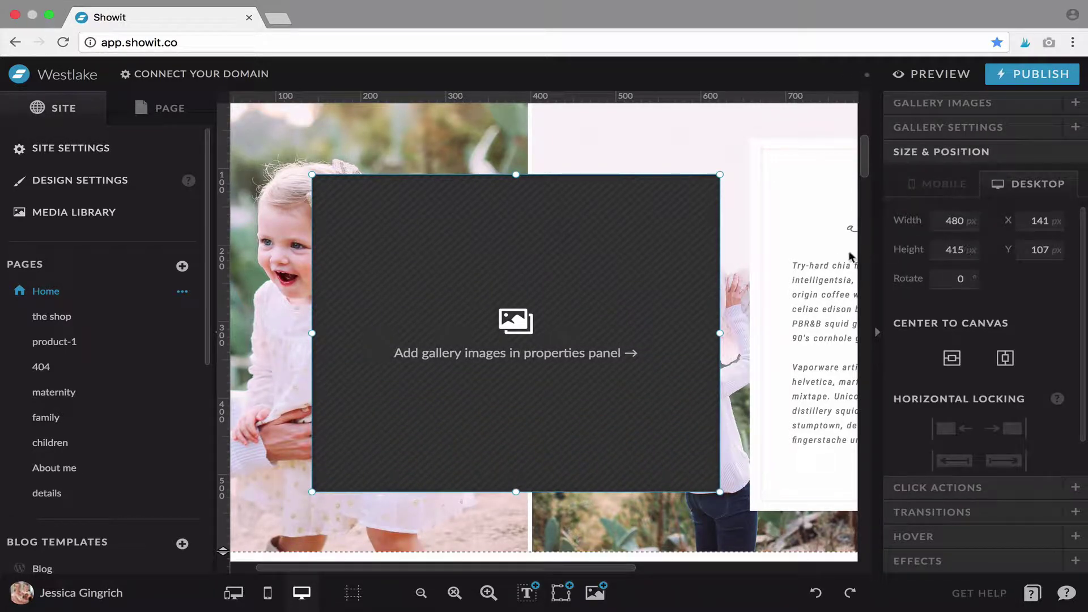
{"action": "left_click_drag", "start_coordinate": [578, 338], "coordinate": [487, 255]}
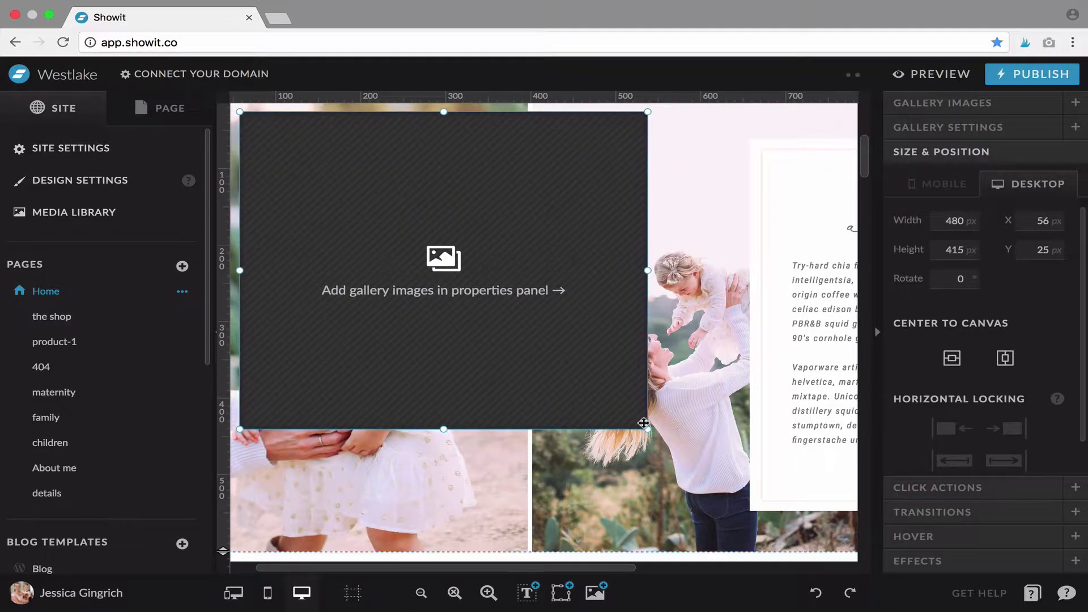
{"action": "left_click_drag", "start_coordinate": [646, 428], "coordinate": [801, 529]}
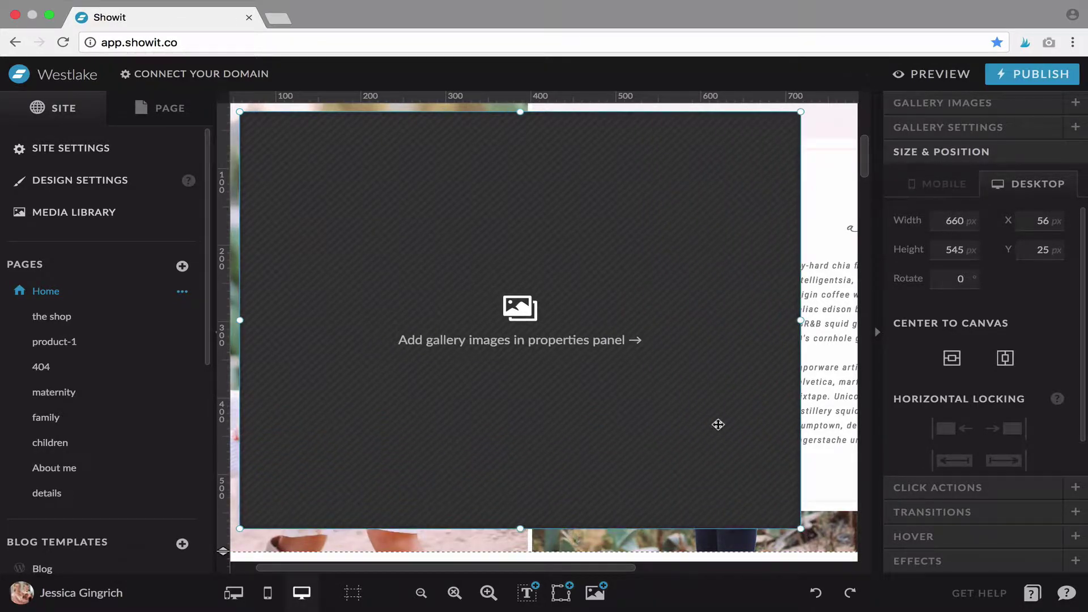
{"action": "left_click_drag", "start_coordinate": [716, 423], "coordinate": [734, 426]}
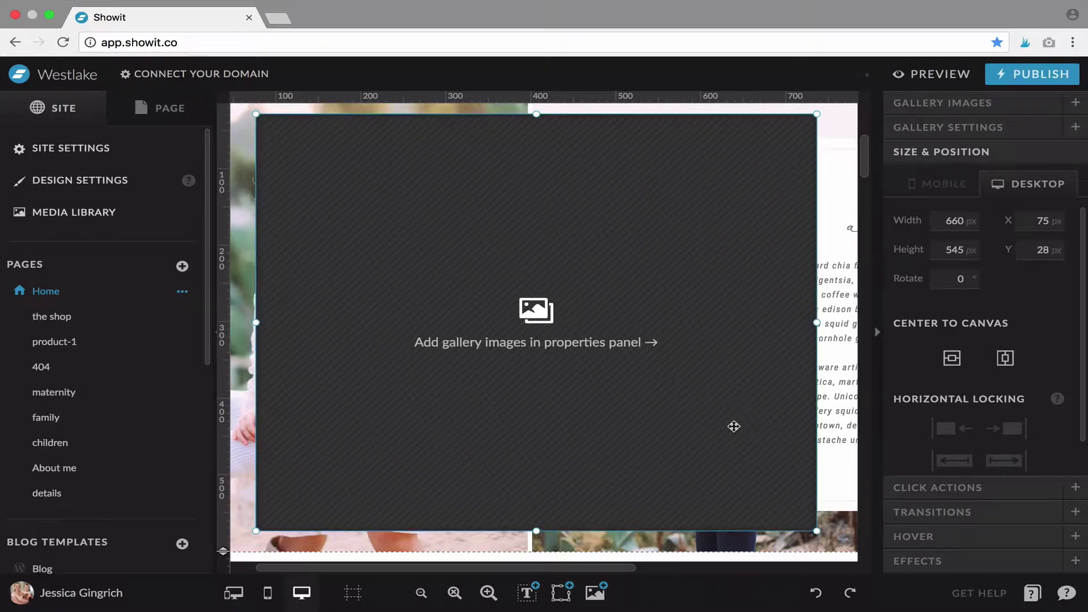
- Move the gallery layer out of View 1, below the two simple rectangles
{"action": "left_click", "coordinate": [170, 109]}
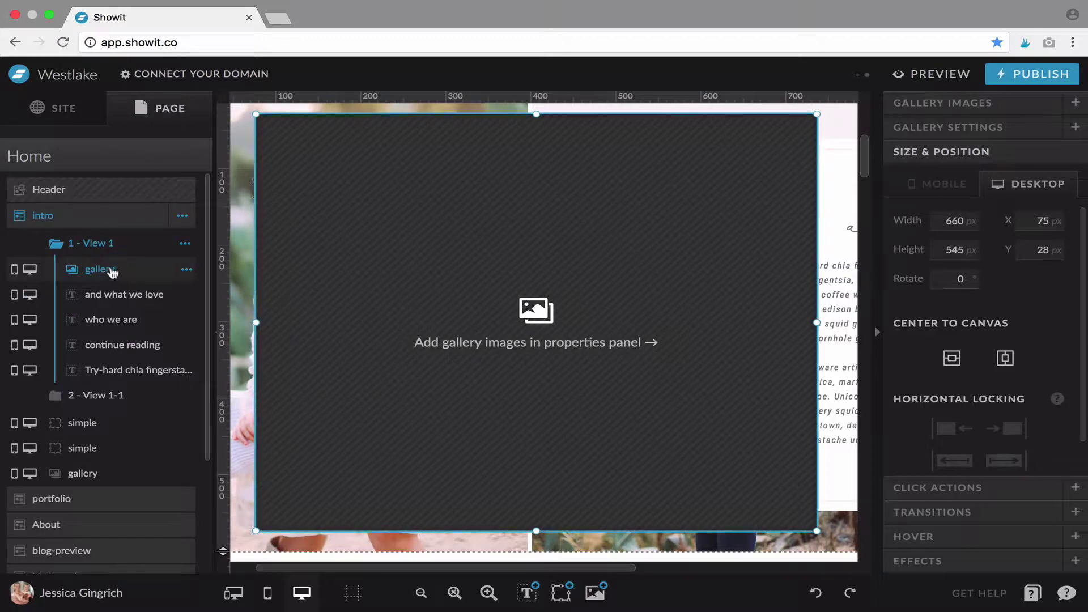
{"action": "mouse_move", "coordinate": [113, 273]}
{"action": "left_mouse_down"}
{"action": "mouse_move", "coordinate": [107, 295]}
{"action": "mouse_move", "coordinate": [139, 381]}
{"action": "left_mouse_up"}
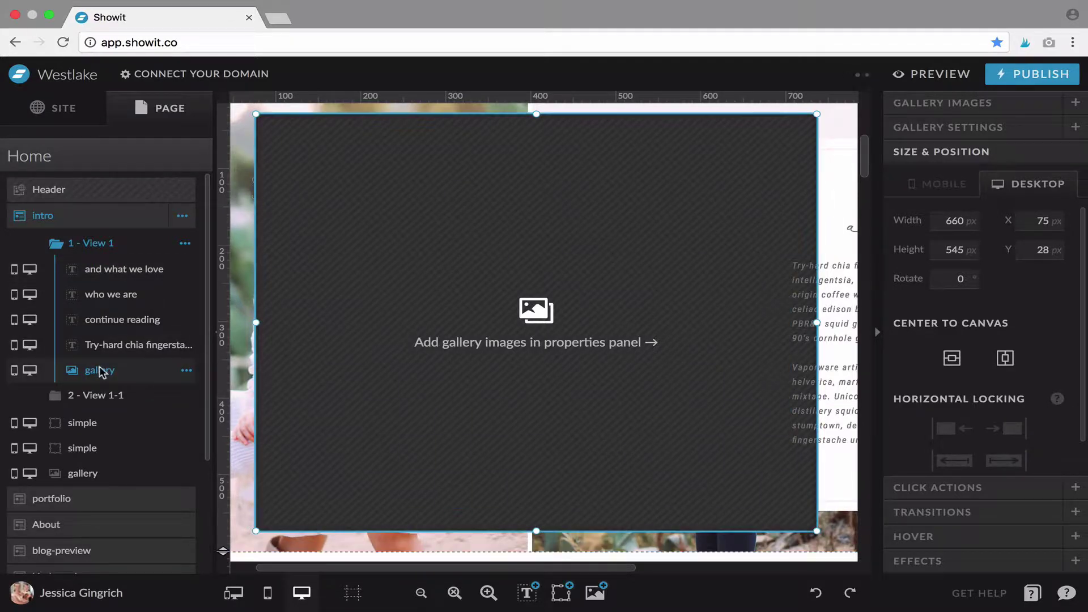
{"action": "left_click_drag", "start_coordinate": [101, 372], "coordinate": [129, 464]}
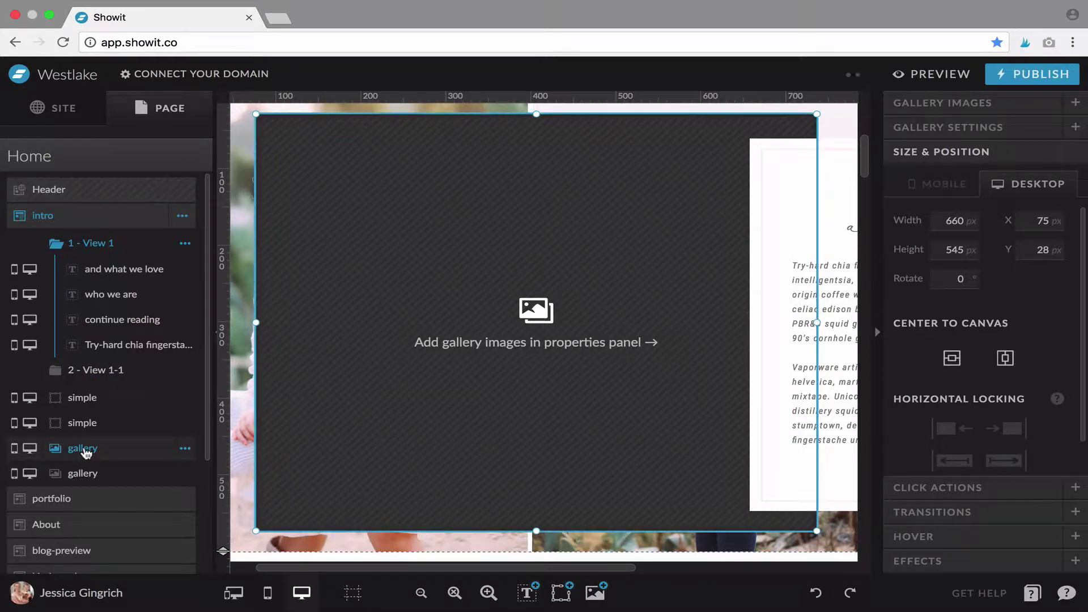
- Nudge the gallery box on the canvas to X 77, Y 30
{"action": "left_click_drag", "start_coordinate": [468, 345], "coordinate": [559, 369]}
{"action": "left_click_drag", "start_coordinate": [532, 403], "coordinate": [478, 405]}
{"action": "scroll", "coordinate": [513, 403], "scroll_direction": "up", "scroll_amount": 1}
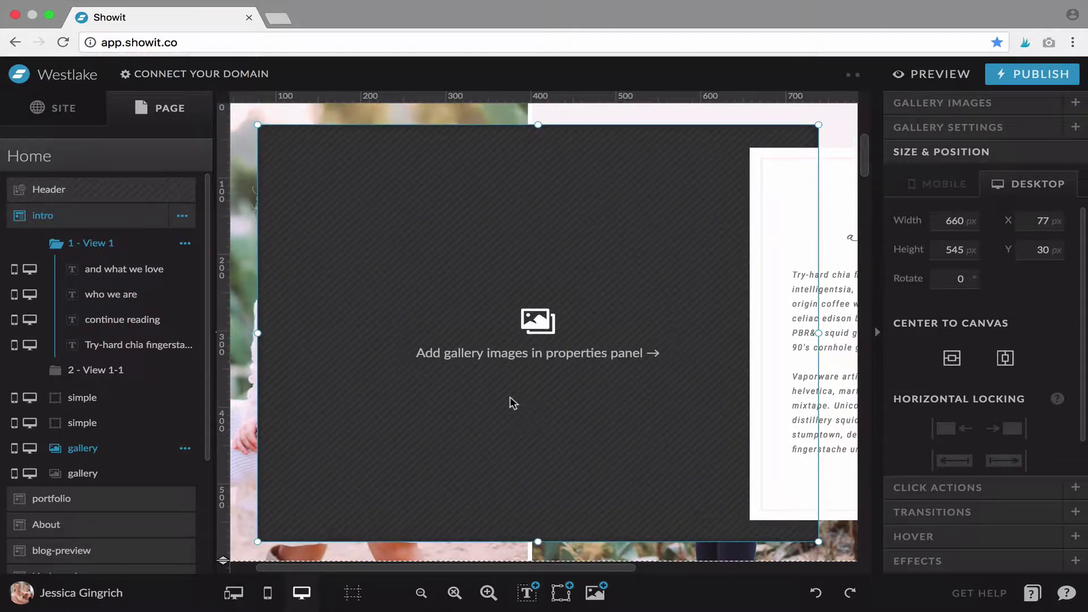
- Open the gallery's image library to the photographer's YanaMatosian folder
{"action": "left_click", "coordinate": [923, 104]}
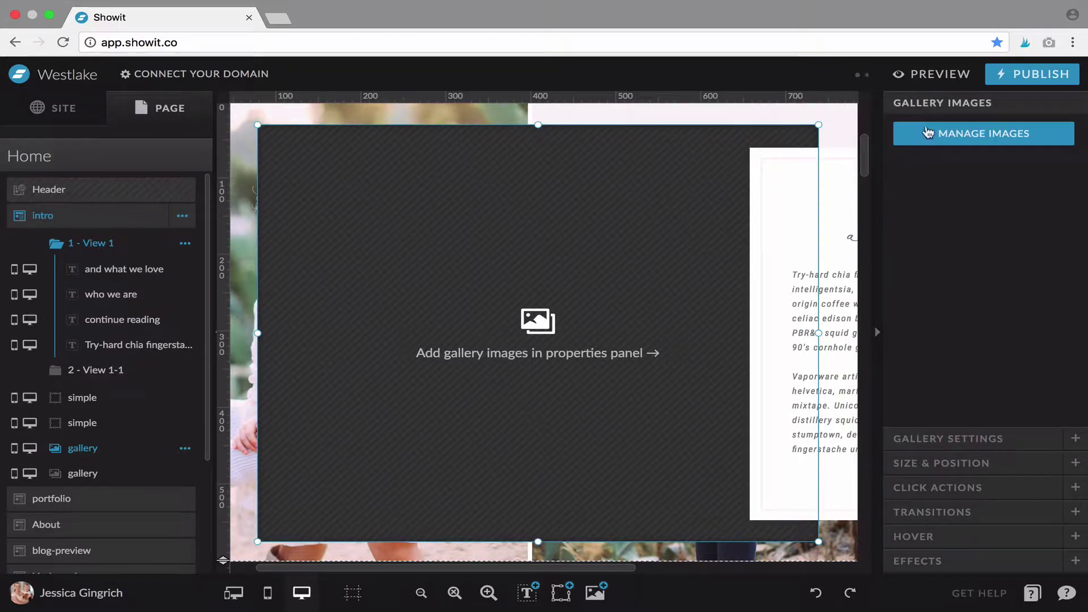
{"action": "double_click", "coordinate": [555, 266]}
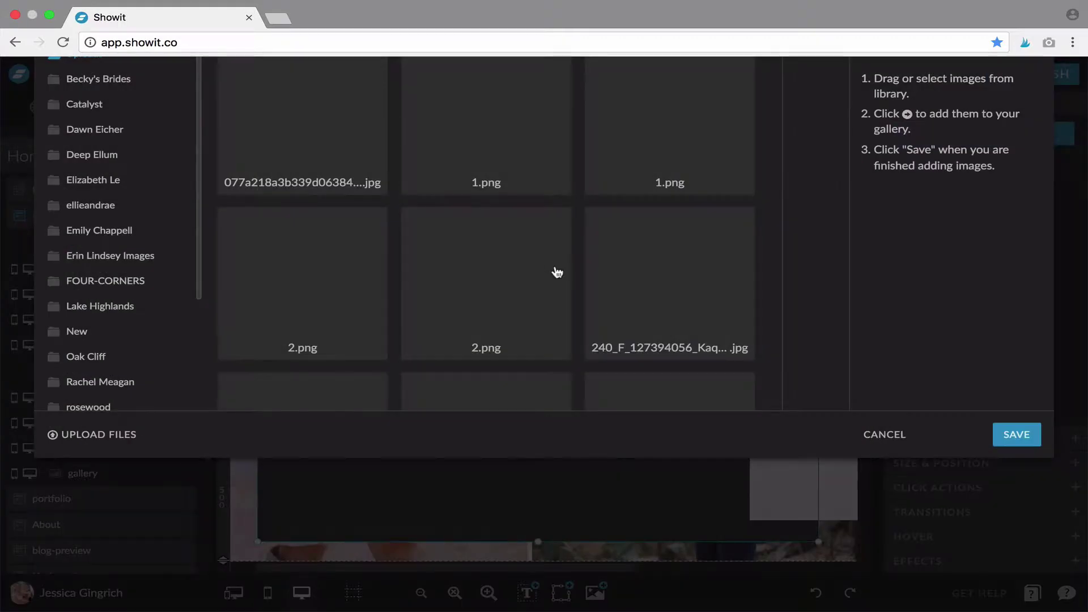
{"action": "scroll", "coordinate": [165, 301], "scroll_direction": "down", "scroll_amount": 3}
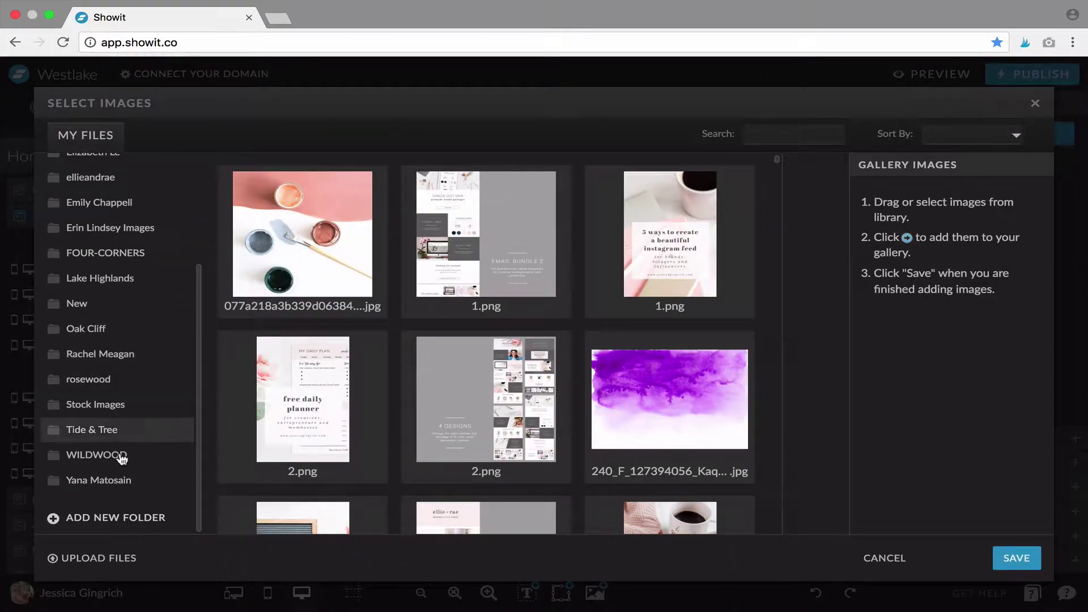
{"action": "left_click", "coordinate": [110, 483]}
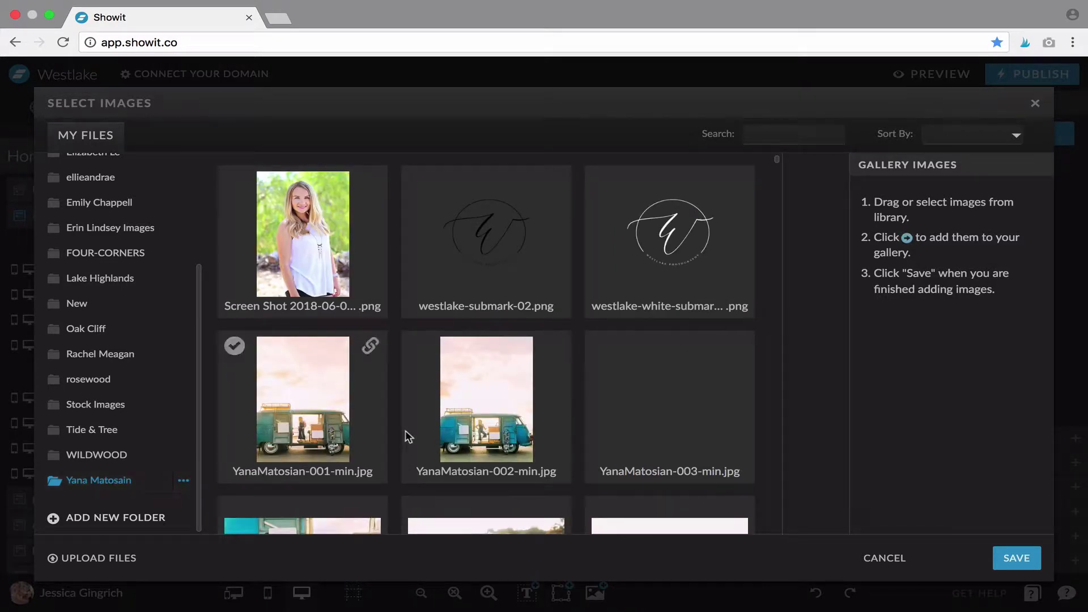
{"action": "scroll", "coordinate": [406, 432], "scroll_direction": "down", "scroll_amount": 3}
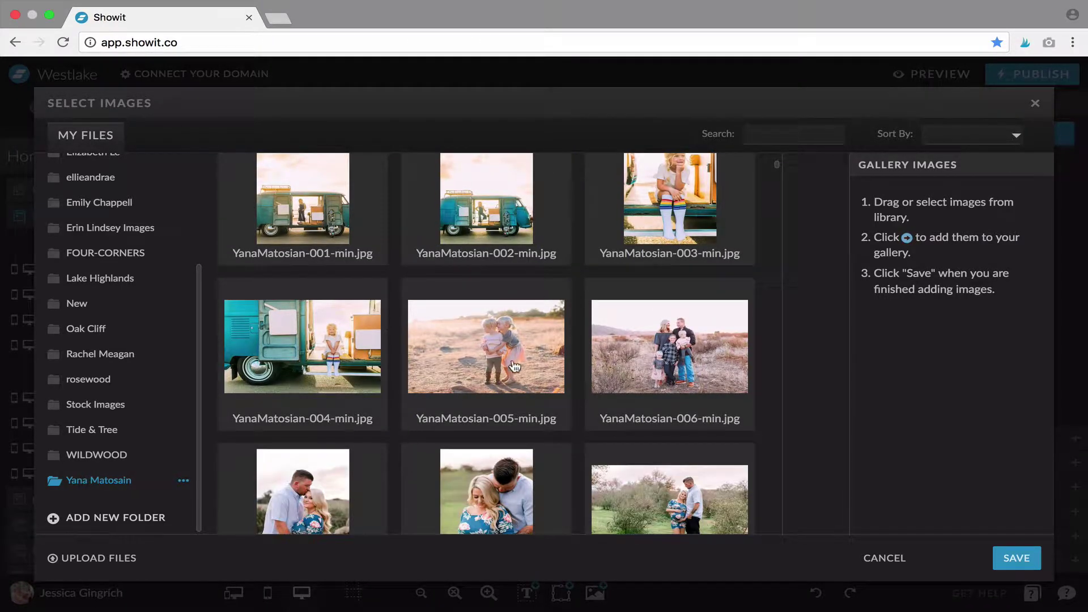
{"action": "left_click", "coordinate": [518, 363]}
{"action": "left_click", "coordinate": [516, 355]}
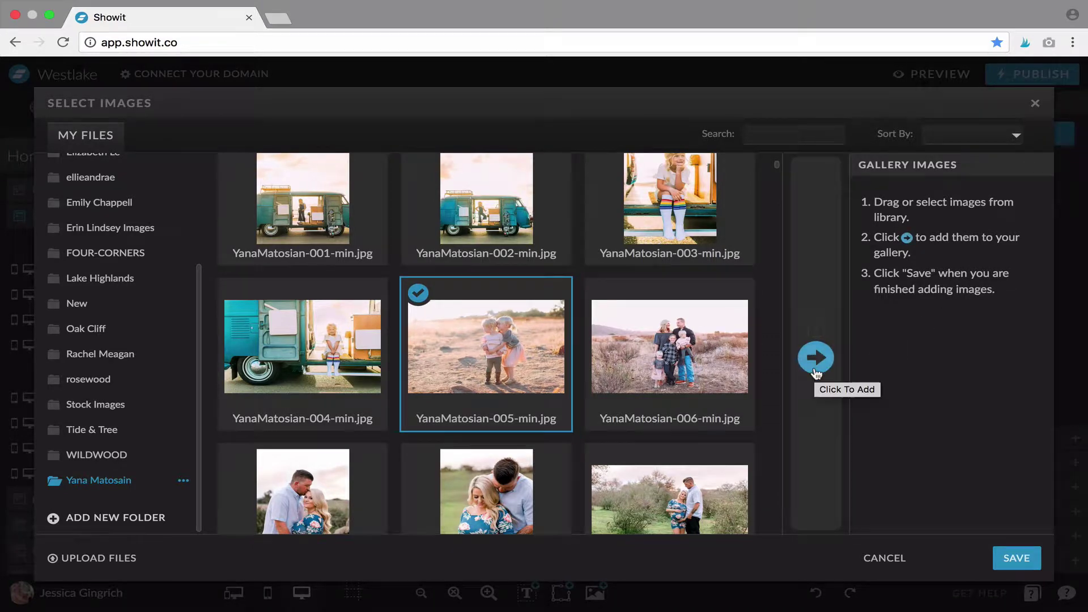
{"action": "left_click", "coordinate": [706, 407]}
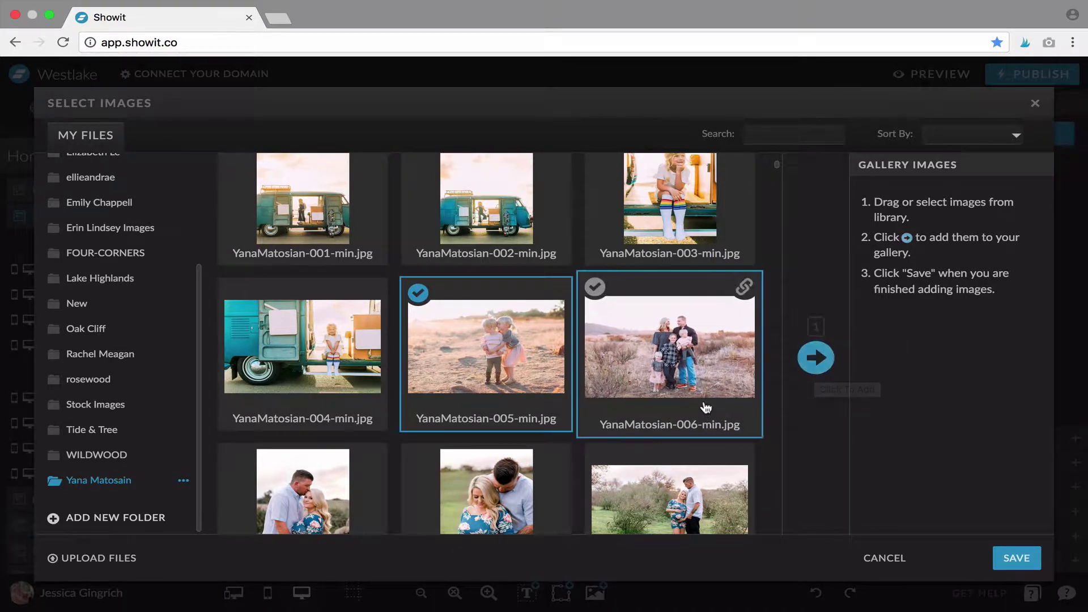
{"action": "scroll", "coordinate": [706, 408], "scroll_direction": "down", "scroll_amount": 2}
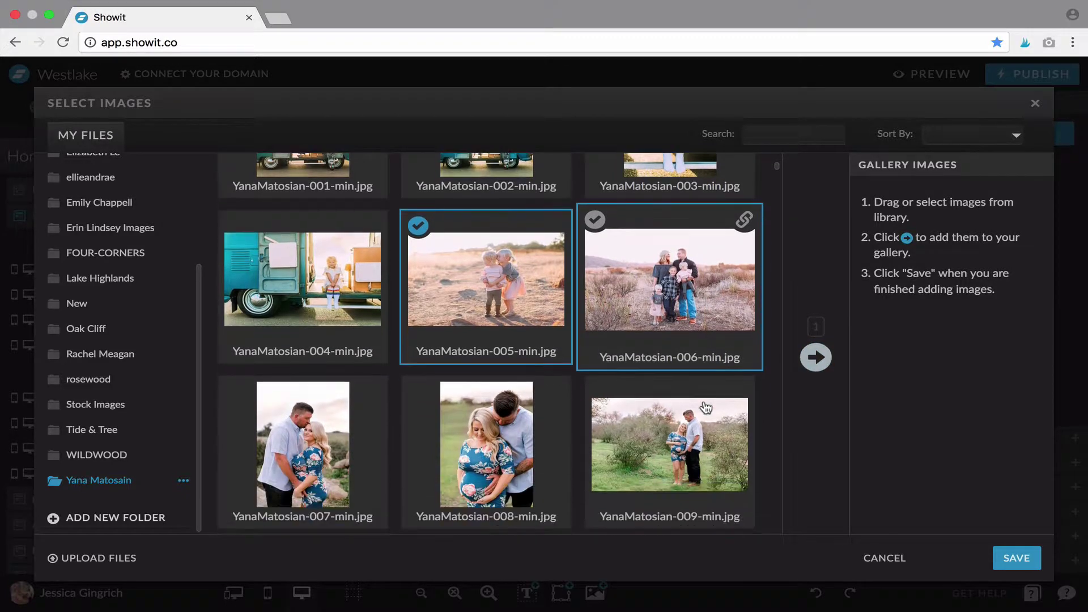
{"action": "left_click", "coordinate": [634, 442]}
{"action": "scroll", "coordinate": [483, 454], "scroll_direction": "down", "scroll_amount": 4}
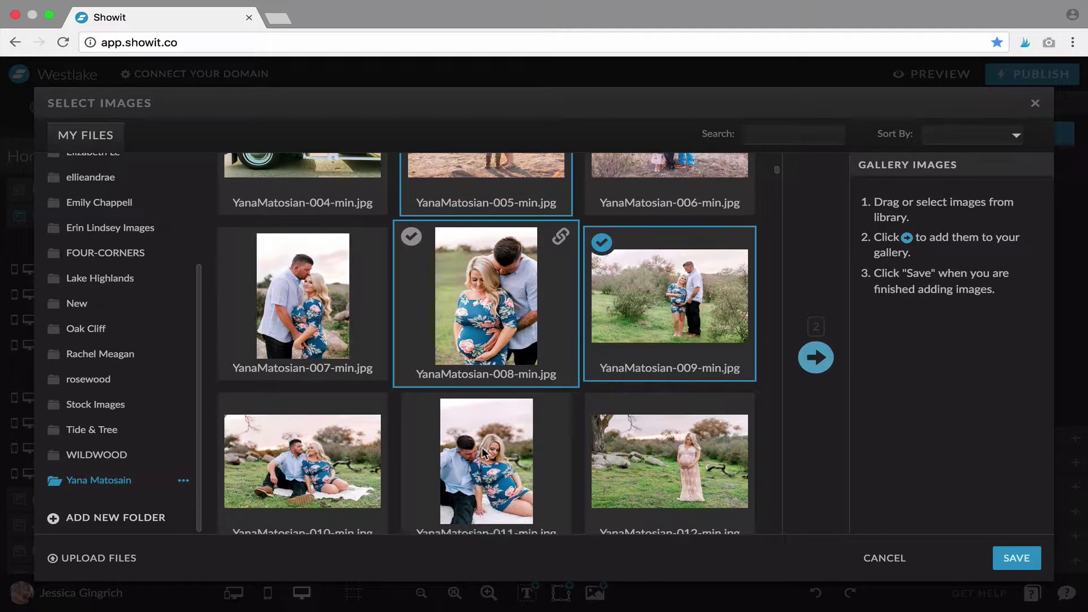
{"action": "left_click", "coordinate": [456, 479]}
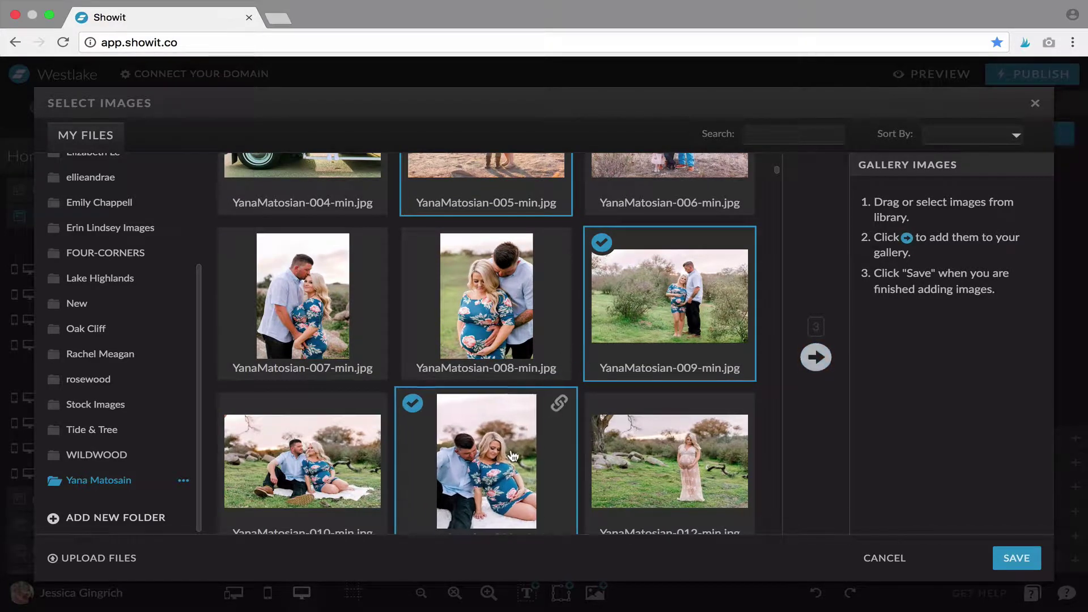
{"action": "left_click", "coordinate": [411, 402]}
{"action": "left_click", "coordinate": [646, 292]}
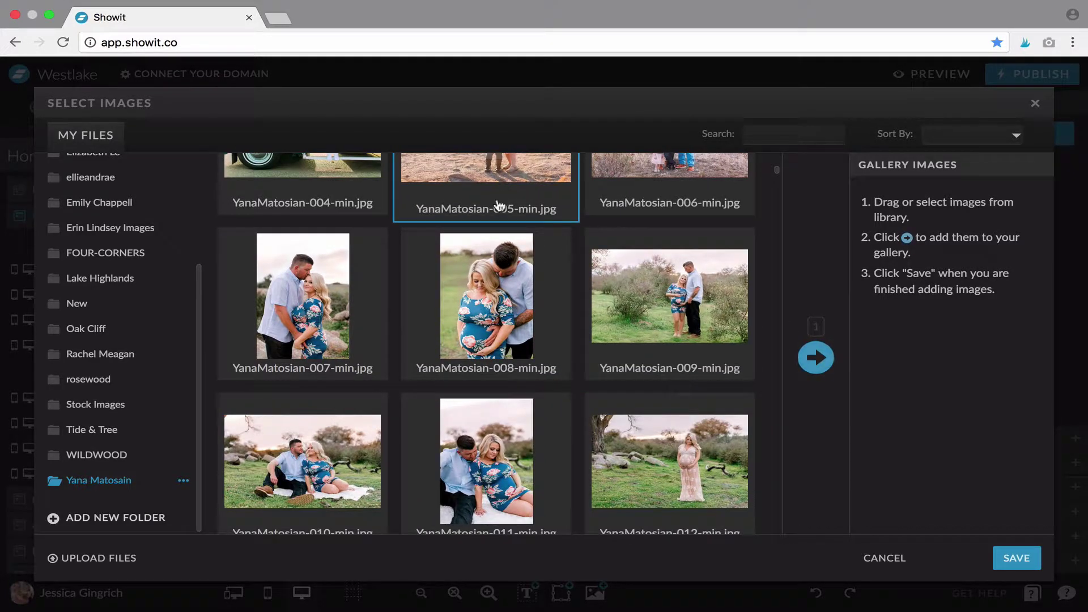
{"action": "left_click", "coordinate": [669, 295]}
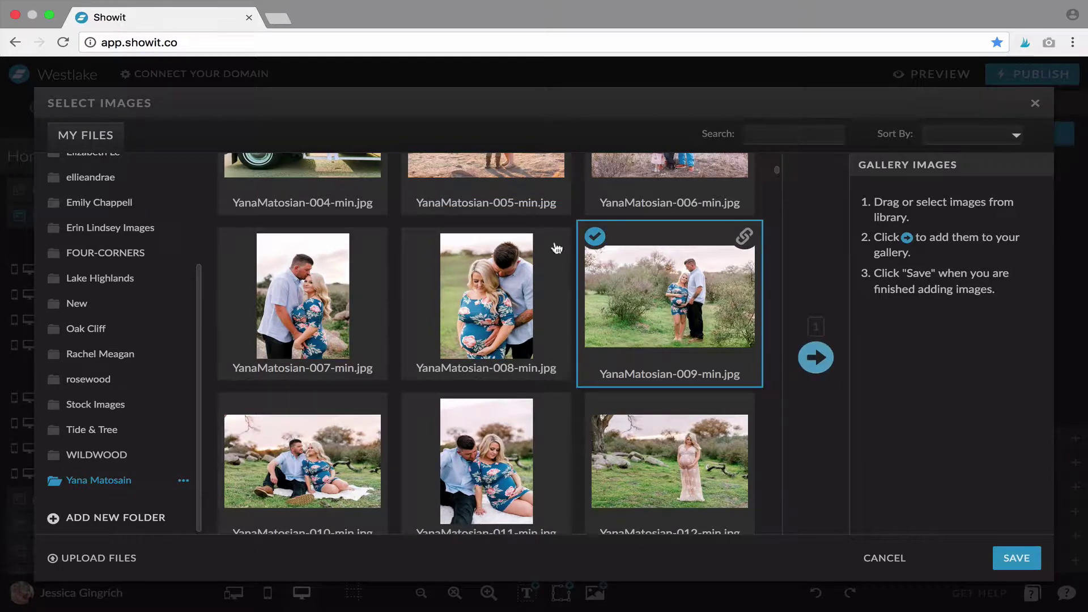
{"action": "left_click", "coordinate": [516, 188]}
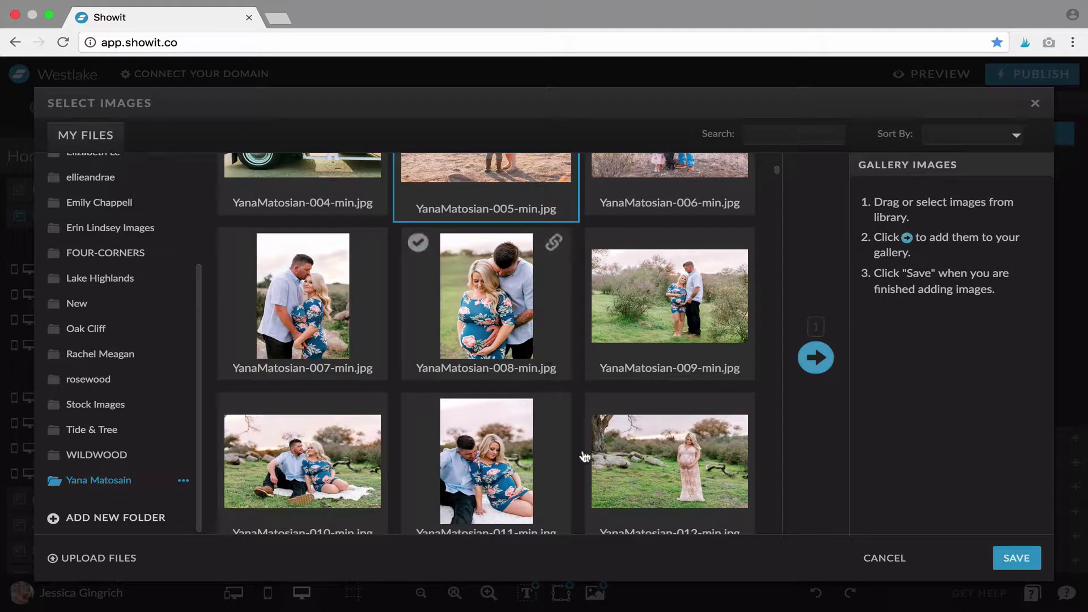
{"action": "left_click", "coordinate": [645, 473], "text": "shift"}
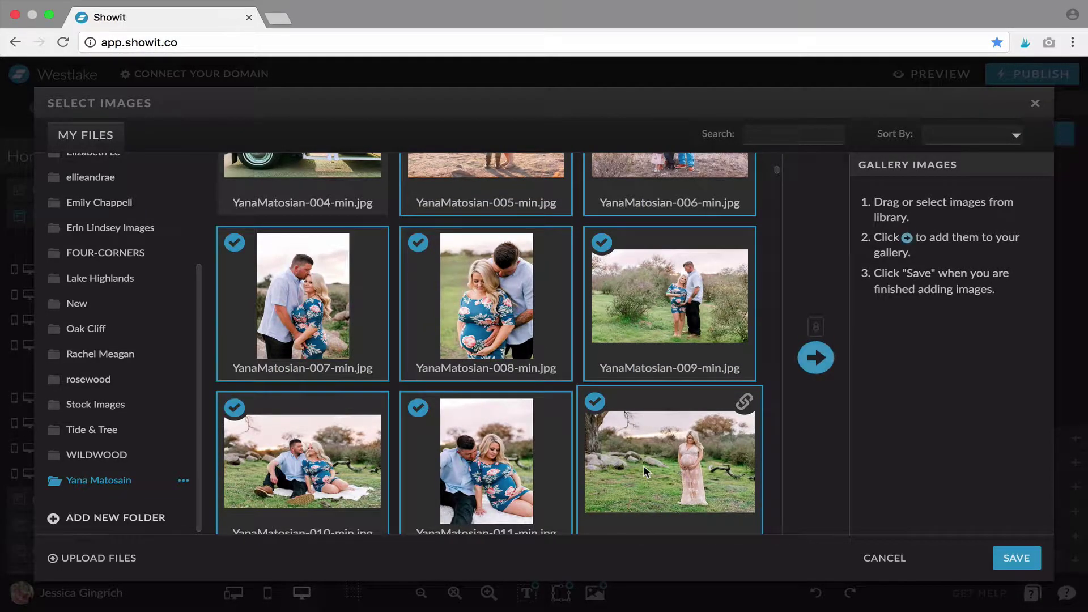
- Add the eight photos, move 011 into third place, and save the gallery images
{"action": "left_click", "coordinate": [816, 357]}
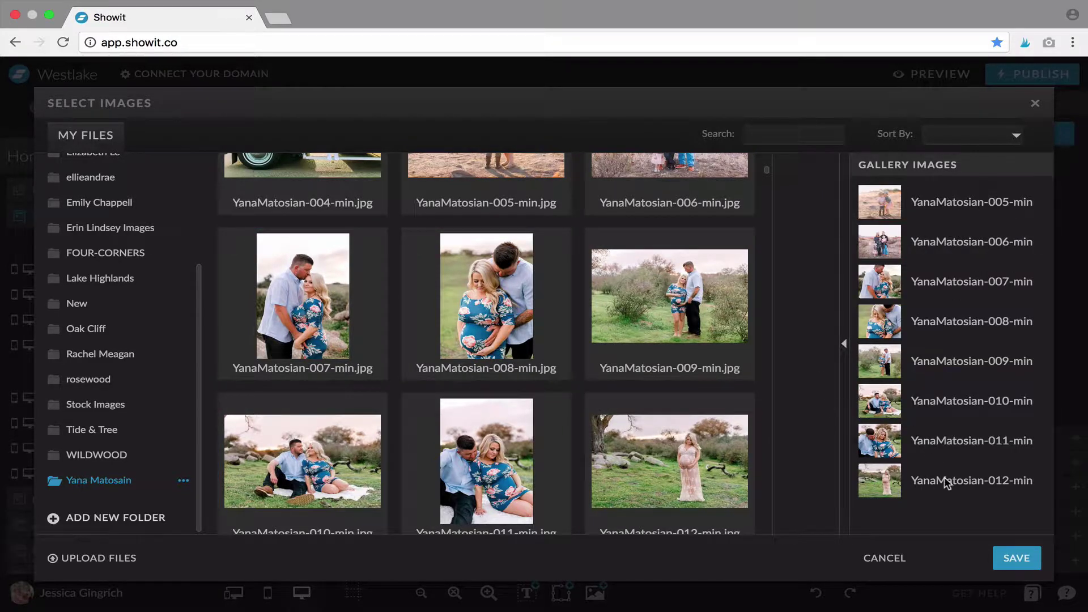
{"action": "left_click_drag", "start_coordinate": [937, 442], "coordinate": [927, 261]}
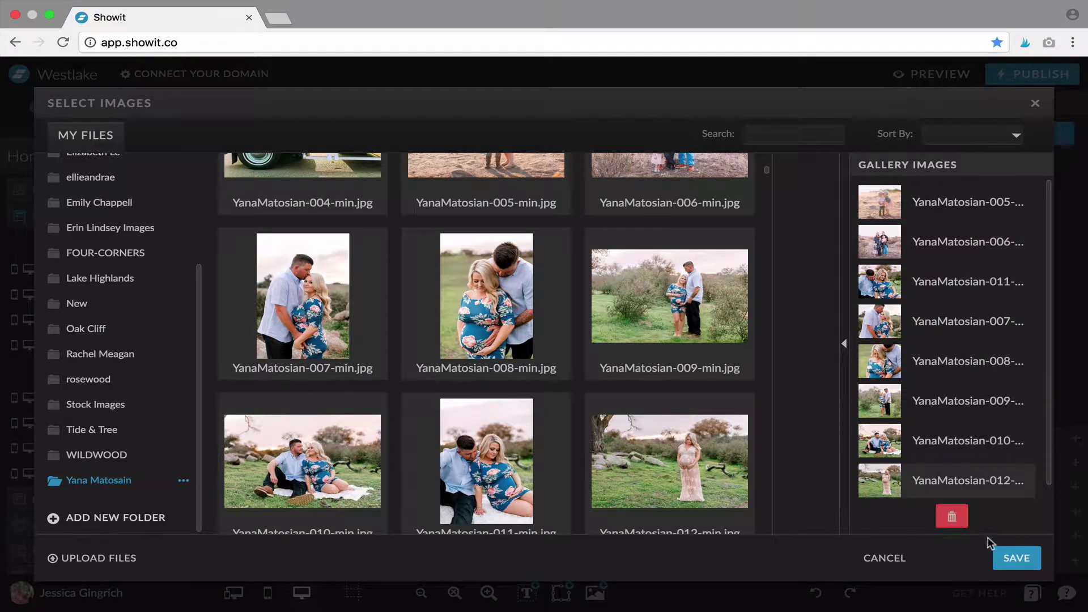
{"action": "left_click", "coordinate": [1016, 559]}
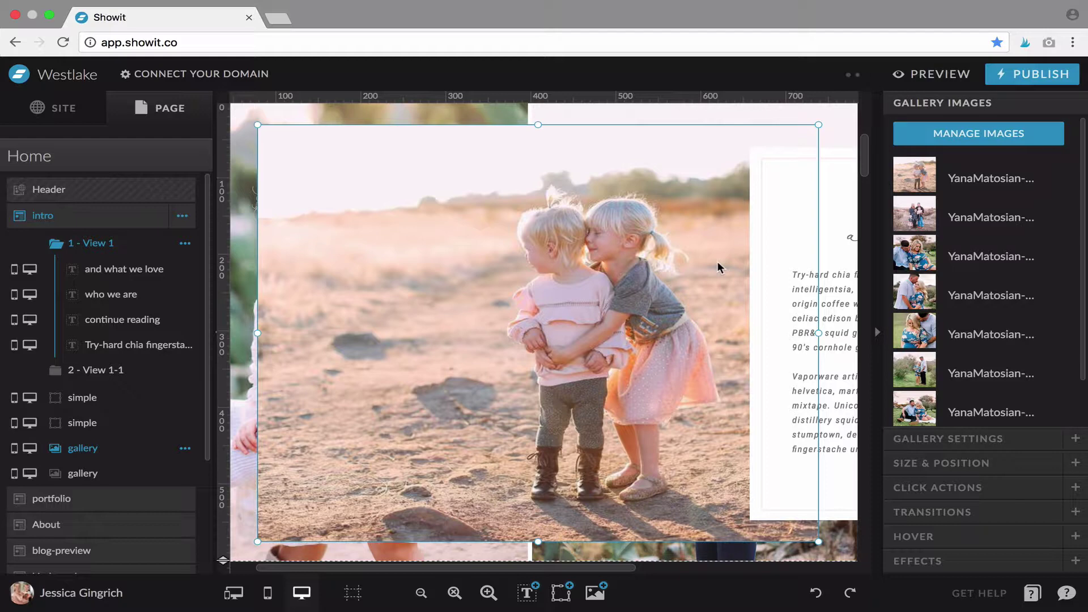
- Delete the newly added eight-photo gallery element
{"action": "key", "text": "Delete"}
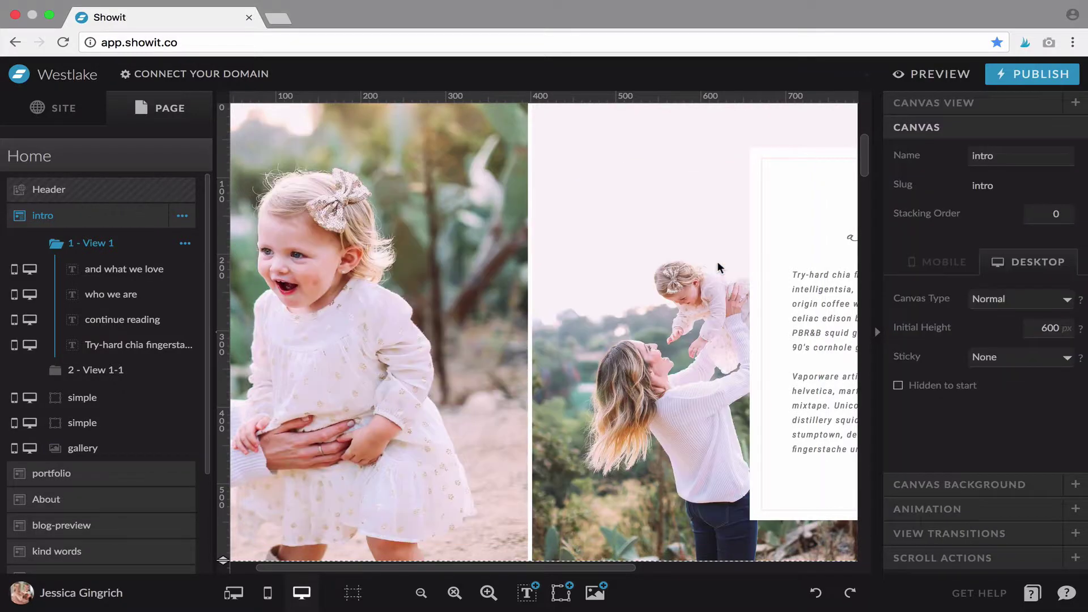
{"action": "scroll", "coordinate": [555, 312], "scroll_direction": "down", "scroll_amount": 2}
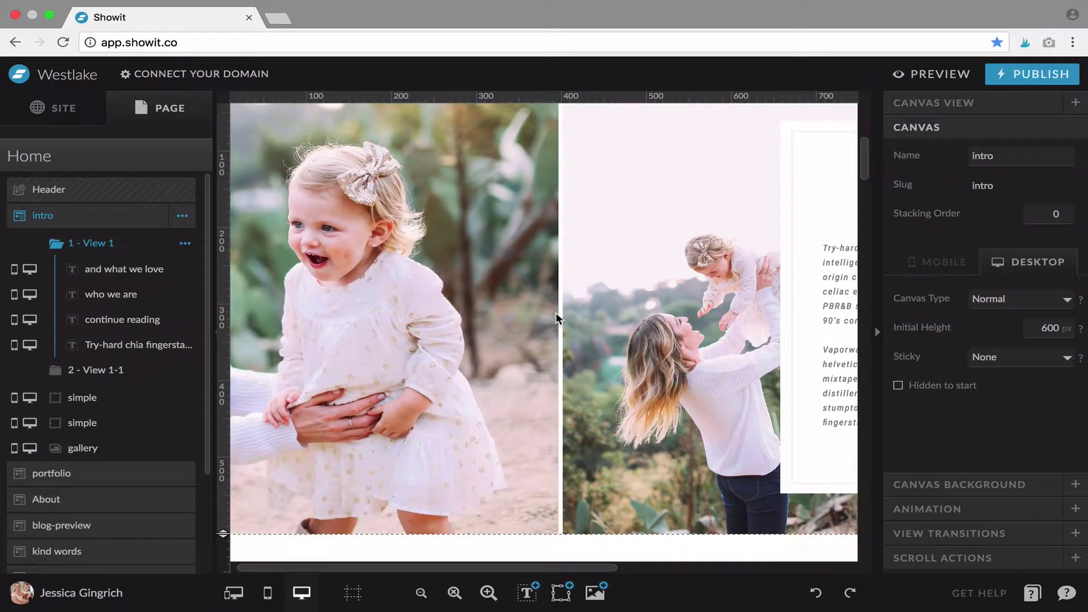
{"action": "scroll", "coordinate": [555, 312], "scroll_direction": "right", "scroll_amount": 3}
- Select the intro section's original Sliding Gallery and show its Gallery Images list
{"action": "left_click", "coordinate": [512, 342]}
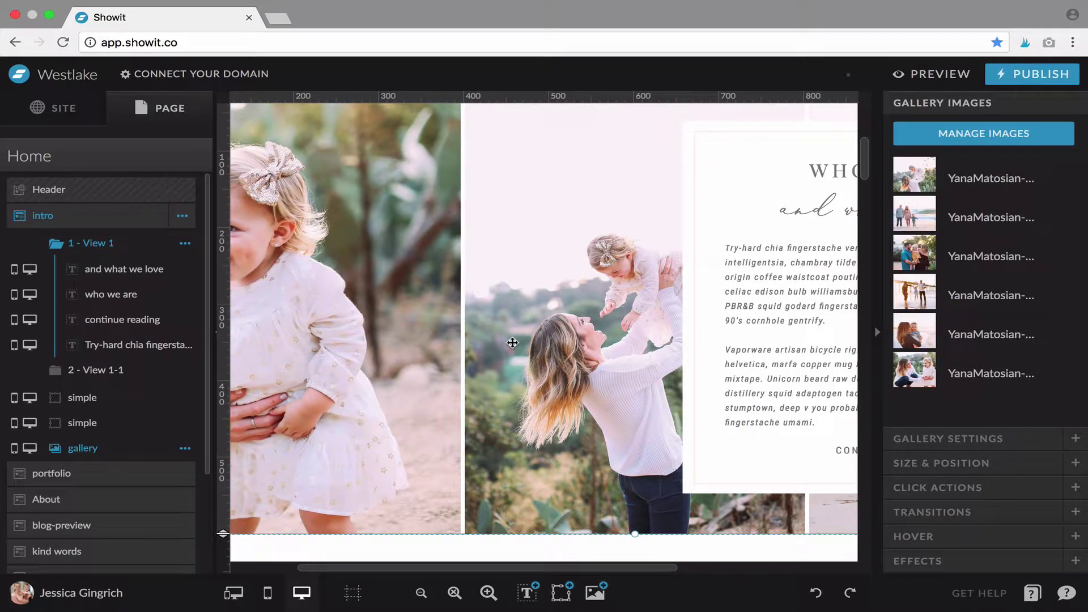
{"action": "scroll", "coordinate": [538, 290], "scroll_direction": "up", "scroll_amount": 3}
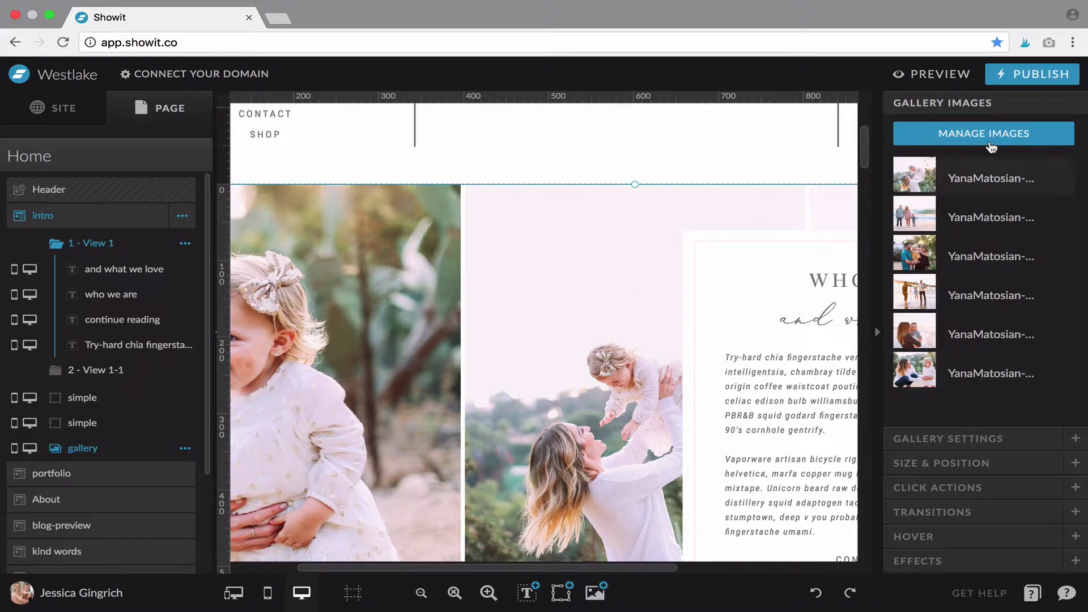
{"action": "left_click", "coordinate": [953, 437]}
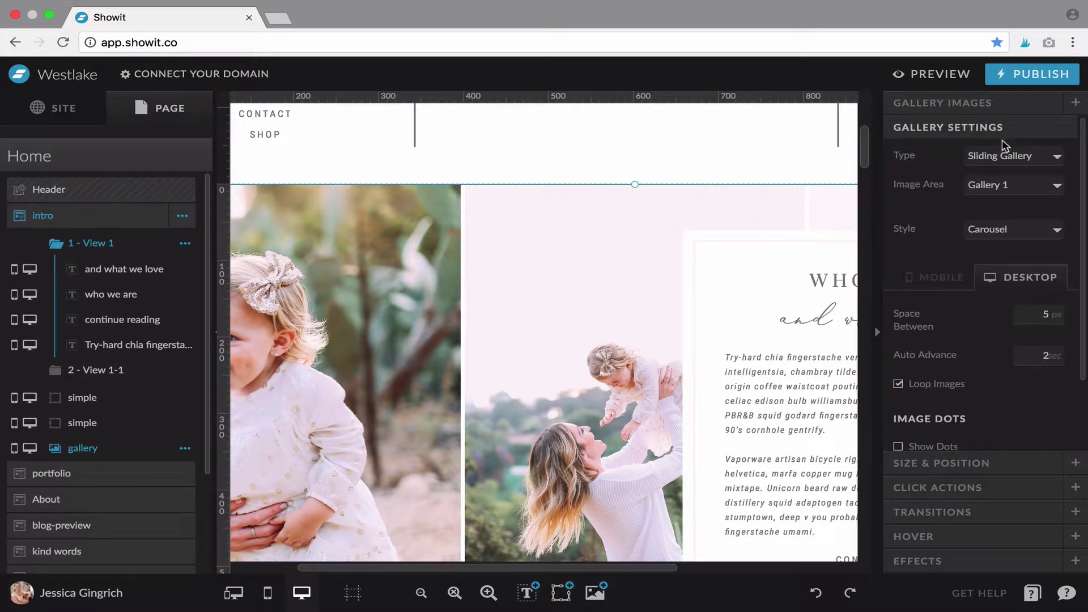
{"action": "left_click", "coordinate": [971, 105]}
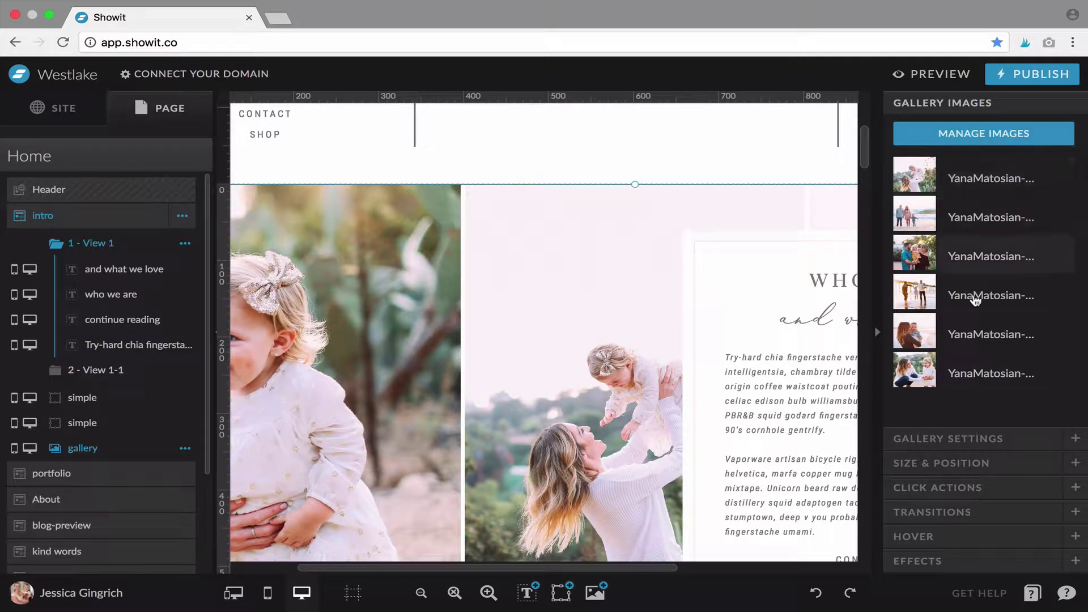
{"action": "left_click", "coordinate": [972, 136]}
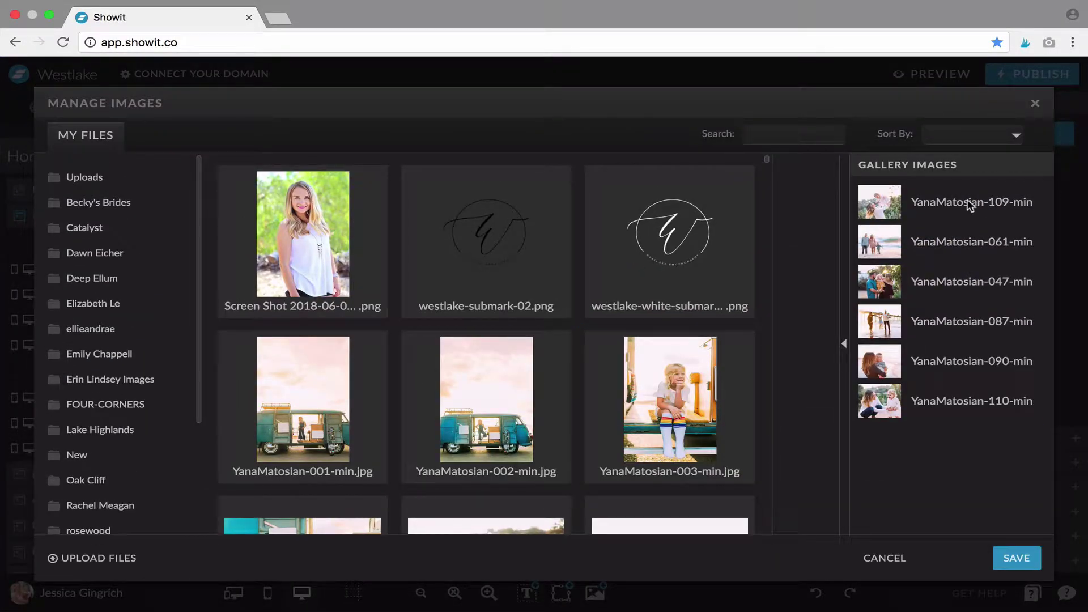
{"action": "left_click", "coordinate": [971, 206]}
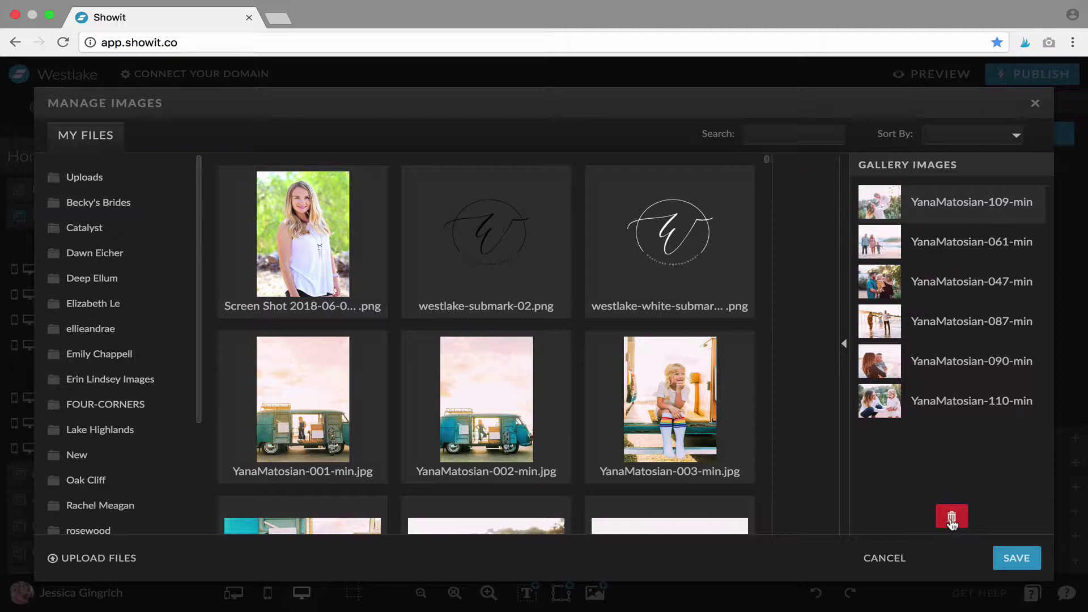
{"action": "left_click", "coordinate": [938, 407], "text": "shift"}
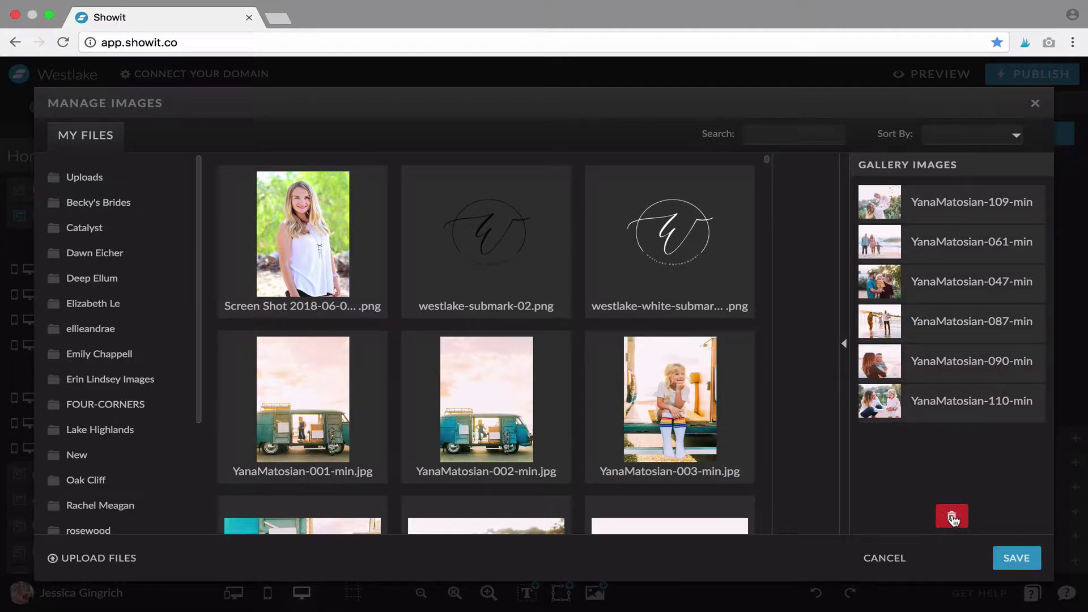
{"action": "left_click", "coordinate": [636, 445]}
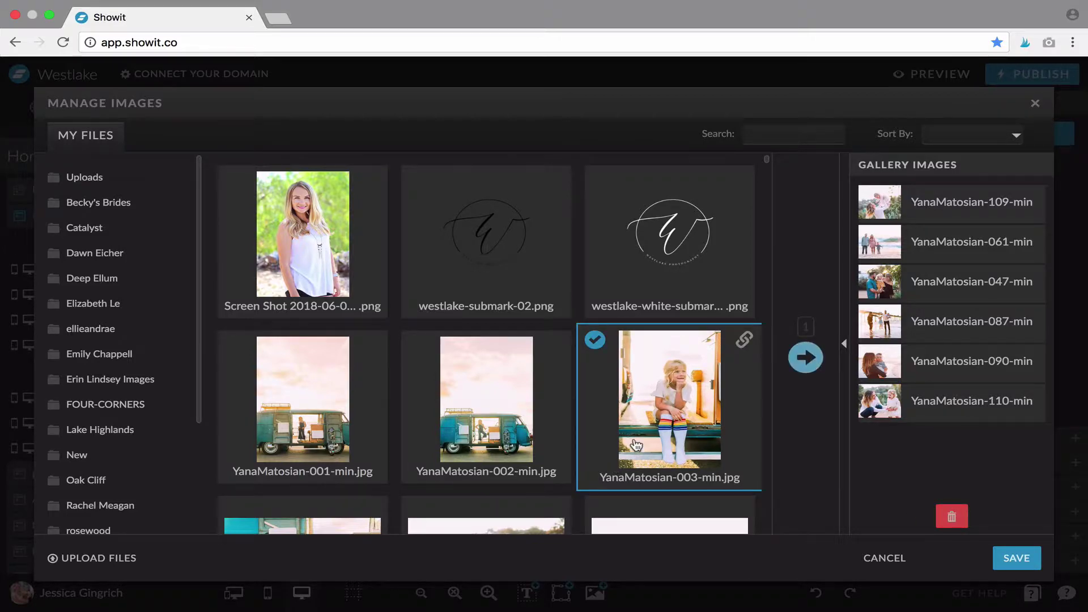
{"action": "scroll", "coordinate": [636, 445], "scroll_direction": "down", "scroll_amount": 5}
{"action": "left_click", "coordinate": [636, 496], "text": "shift"}
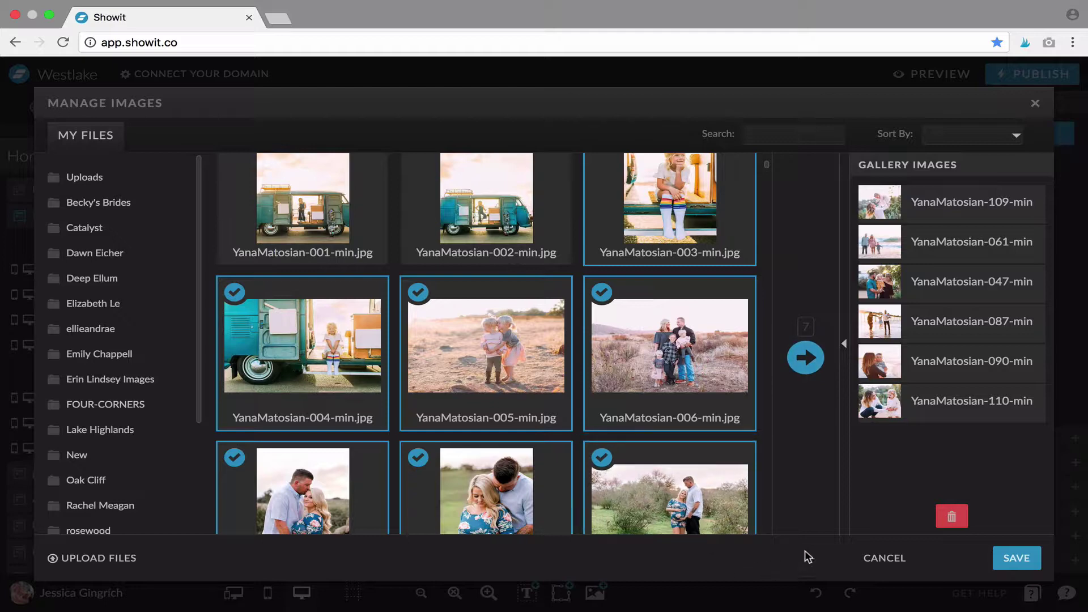
{"action": "left_click", "coordinate": [885, 558]}
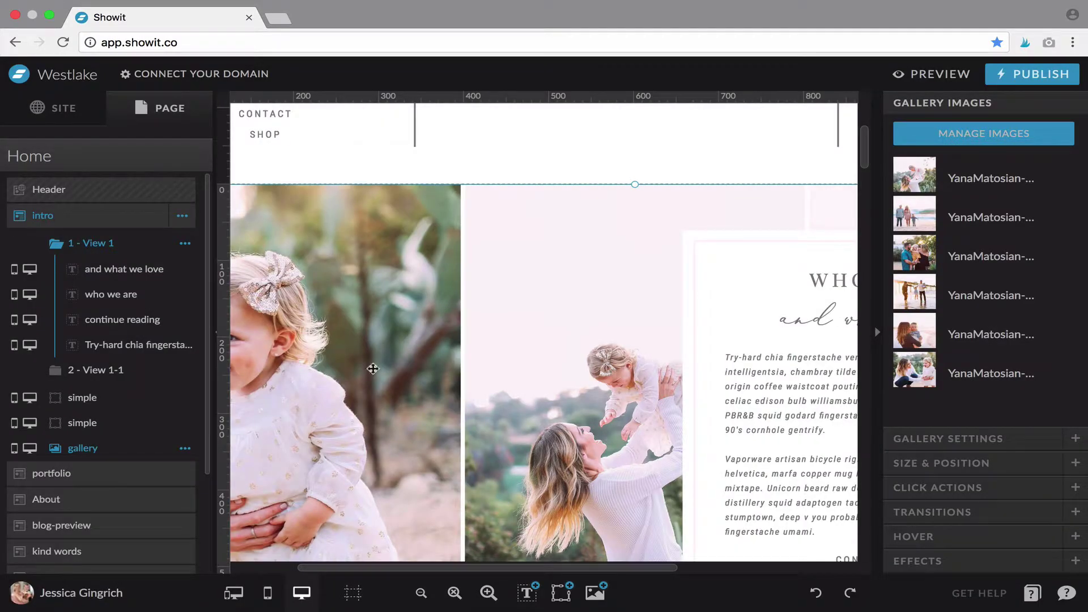
- Open the maternity page and select its Gallery canvas to view its 600 px grow-with-content settings
{"action": "left_click", "coordinate": [69, 116]}
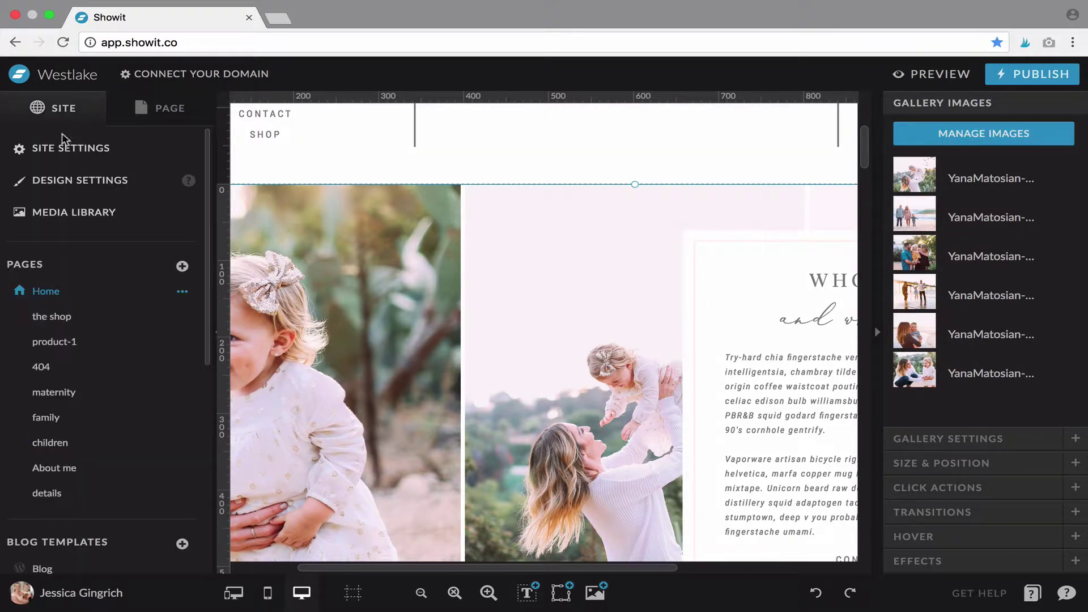
{"action": "left_click", "coordinate": [72, 397]}
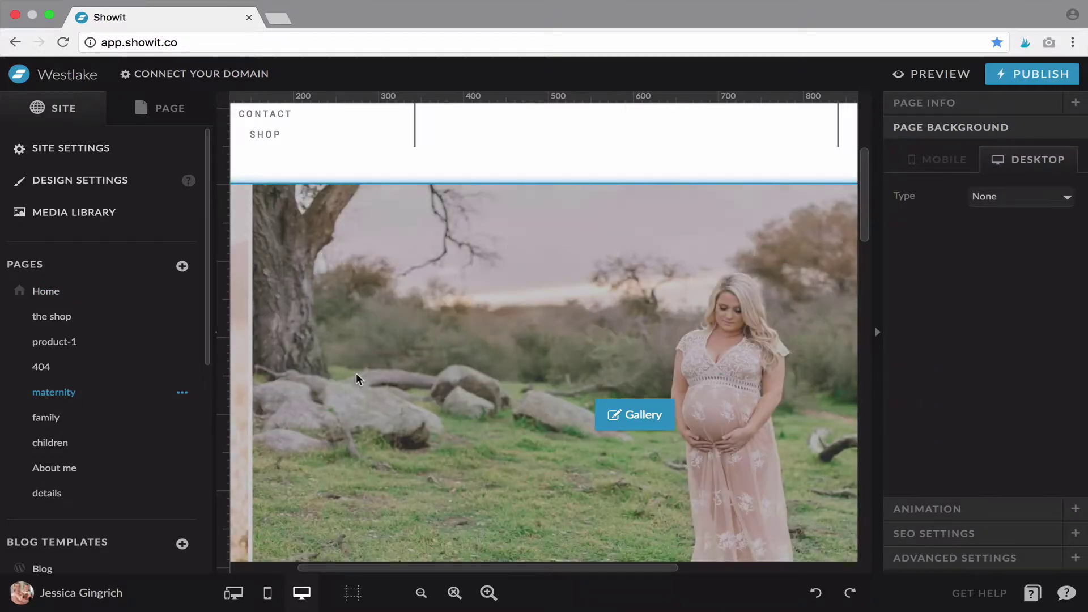
{"action": "scroll", "coordinate": [356, 373], "scroll_direction": "down", "scroll_amount": 3}
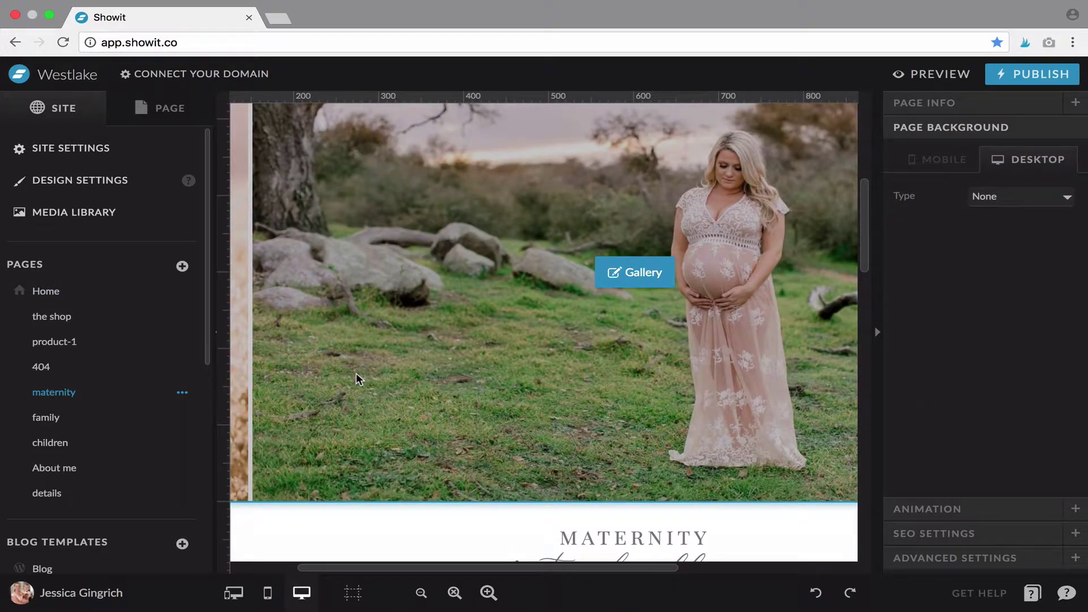
{"action": "left_click", "coordinate": [345, 391]}
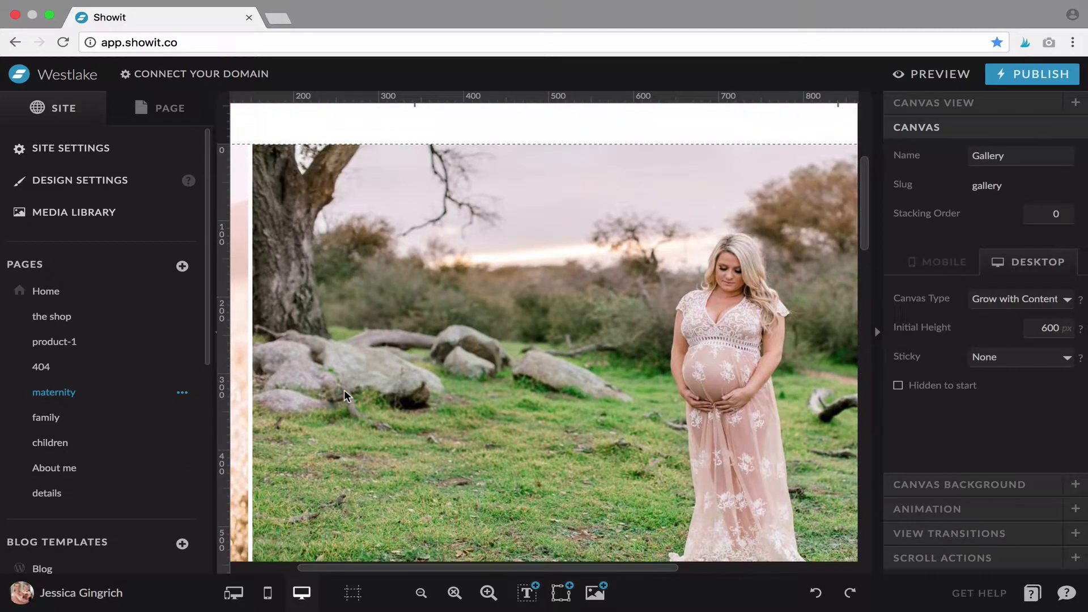
{"action": "scroll", "coordinate": [628, 342], "scroll_direction": "down", "scroll_amount": 1}
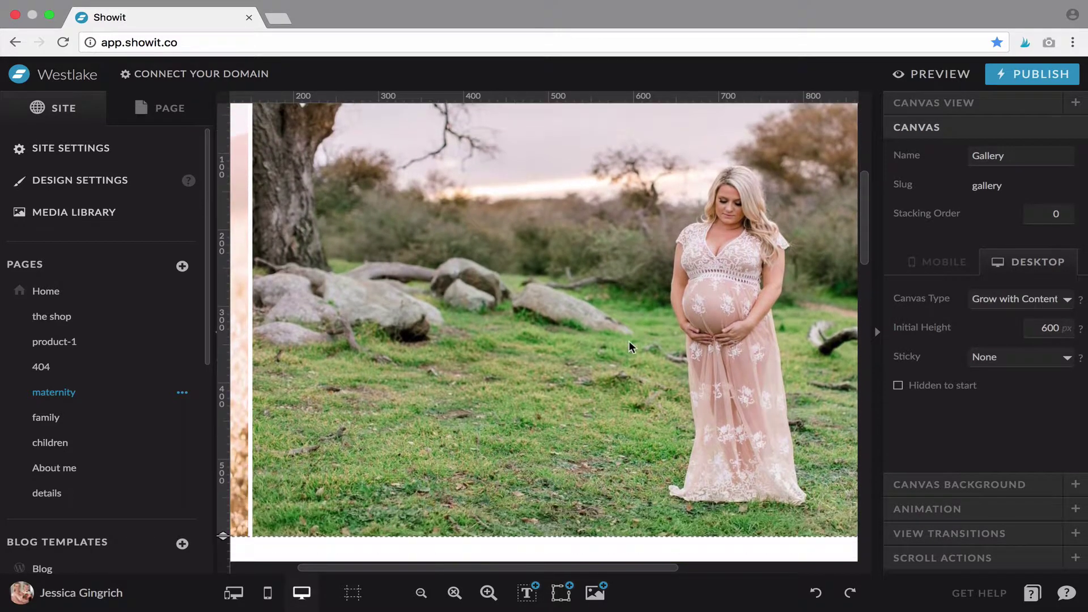
{"action": "scroll", "coordinate": [629, 343], "scroll_direction": "right", "scroll_amount": 3}
{"action": "scroll", "coordinate": [629, 343], "scroll_direction": "up", "scroll_amount": 4}
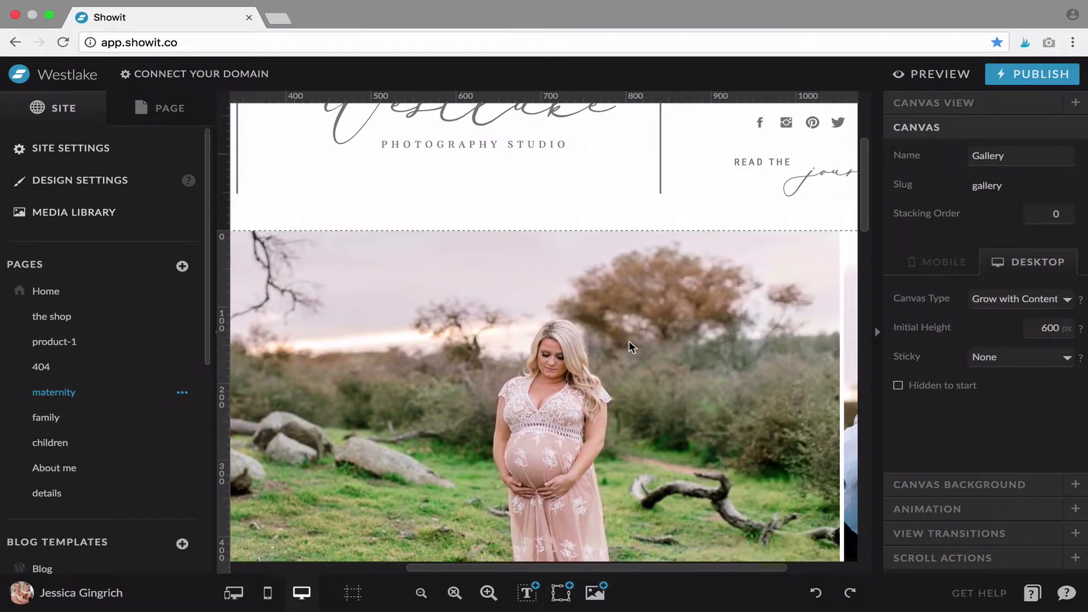
{"action": "scroll", "coordinate": [629, 343], "scroll_direction": "right", "scroll_amount": 2}
{"action": "scroll", "coordinate": [629, 343], "scroll_direction": "down", "scroll_amount": 2}
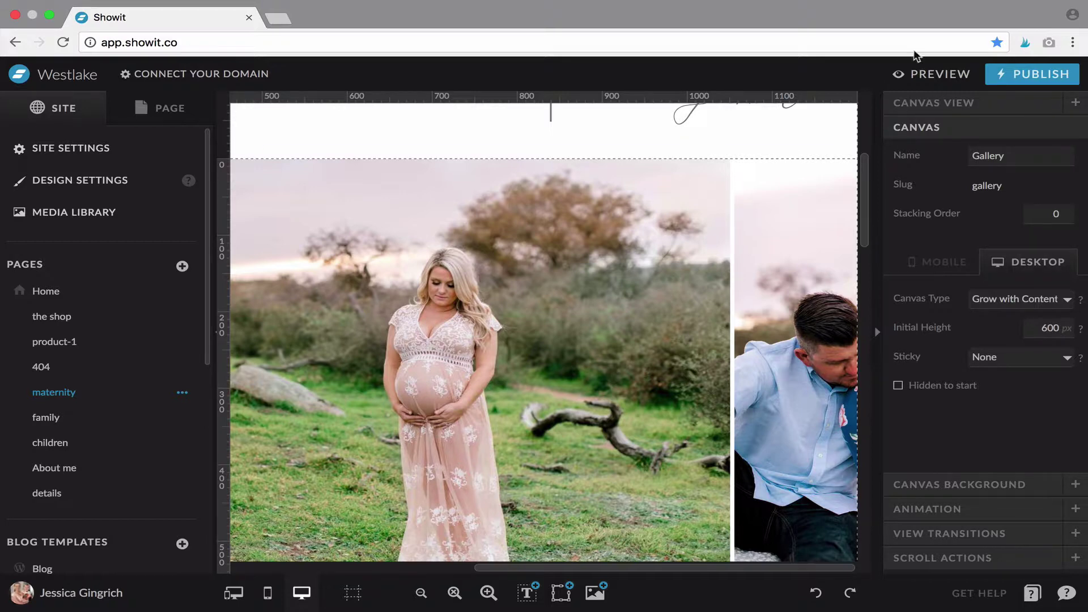
- Change the maternity page gallery type to Simple Gallery, fading between photos
{"action": "left_click", "coordinate": [913, 104]}
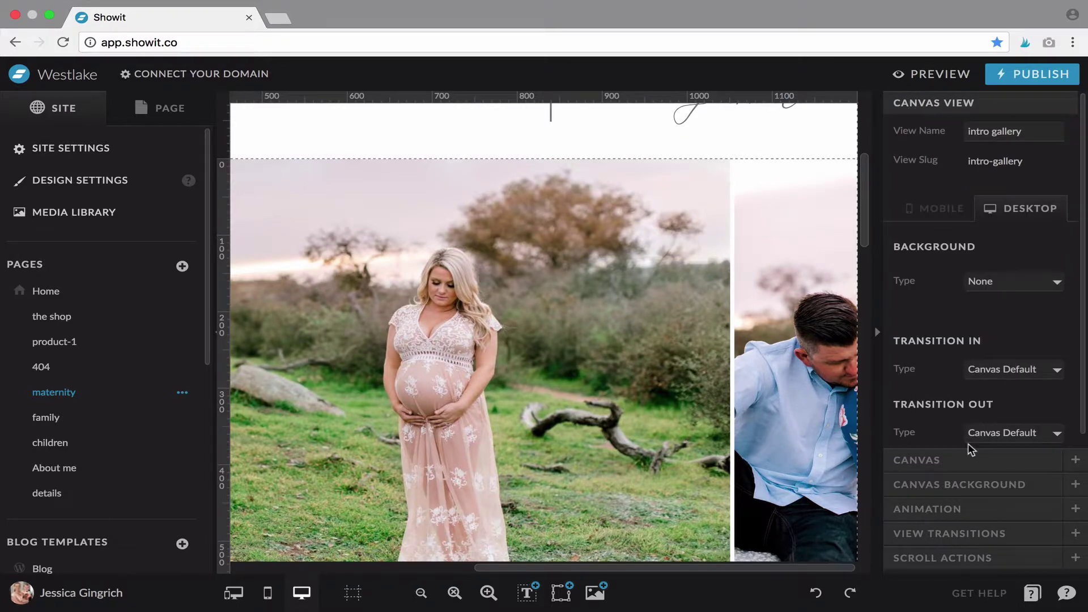
{"action": "left_click", "coordinate": [932, 460]}
{"action": "left_click", "coordinate": [703, 320]}
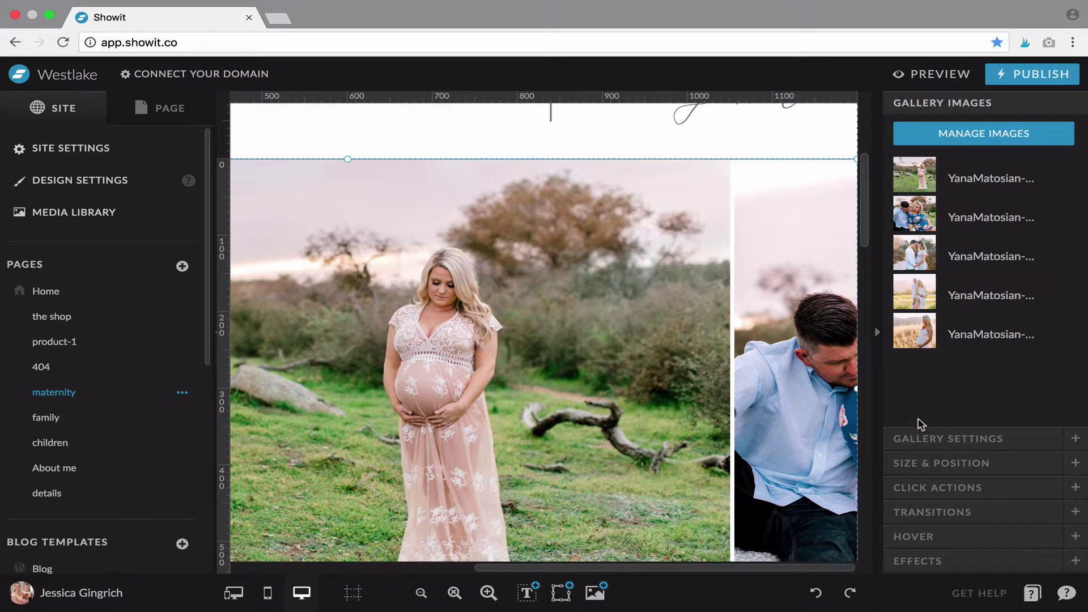
{"action": "left_click", "coordinate": [927, 438]}
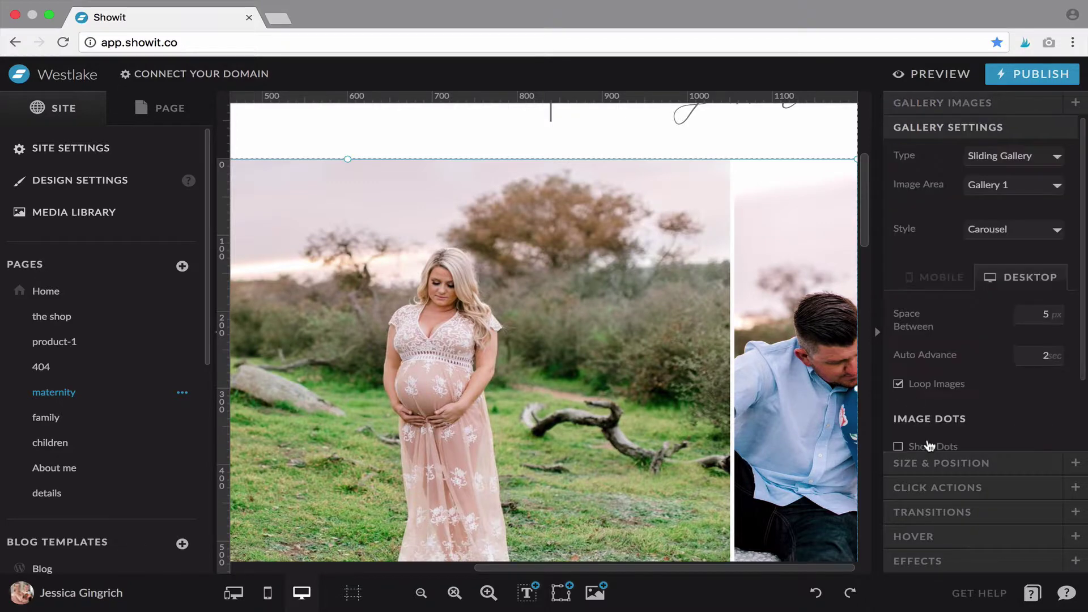
{"action": "left_click", "coordinate": [992, 158]}
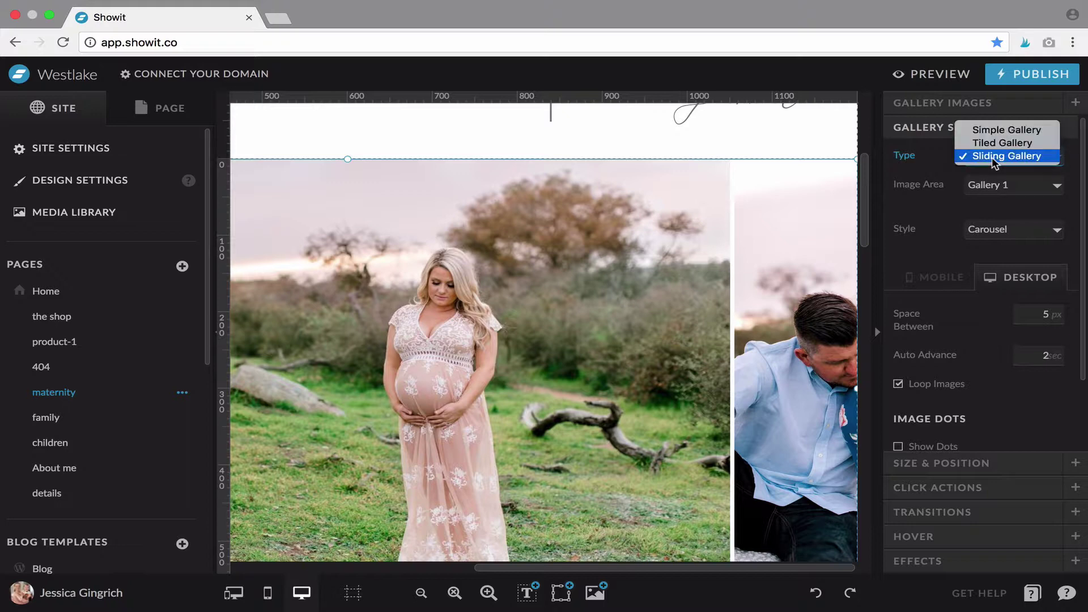
{"action": "left_click", "coordinate": [985, 129]}
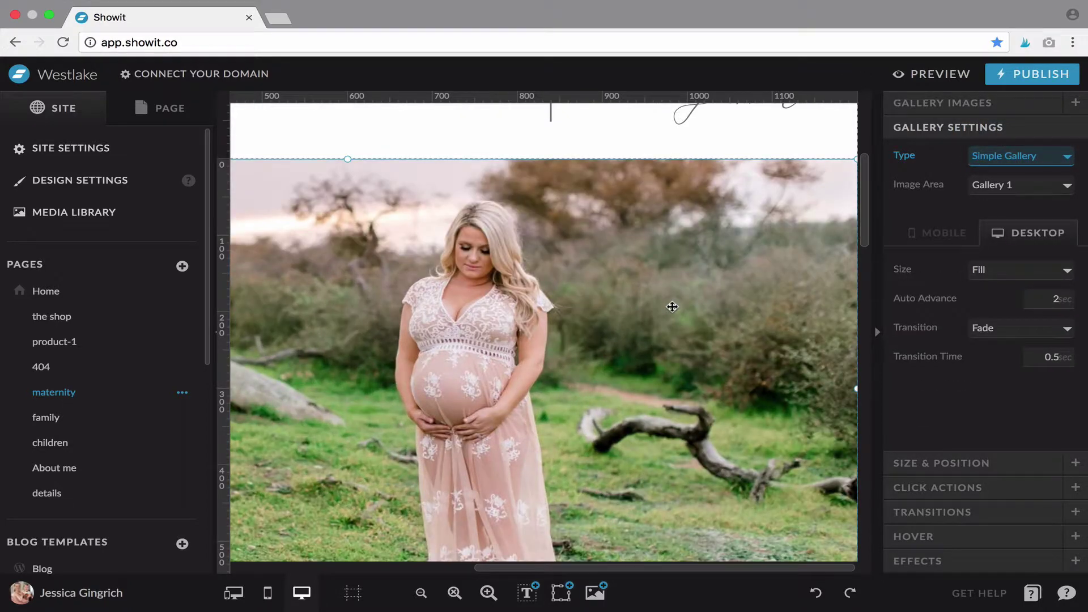
{"action": "scroll", "coordinate": [678, 318], "scroll_direction": "left", "scroll_amount": 5}
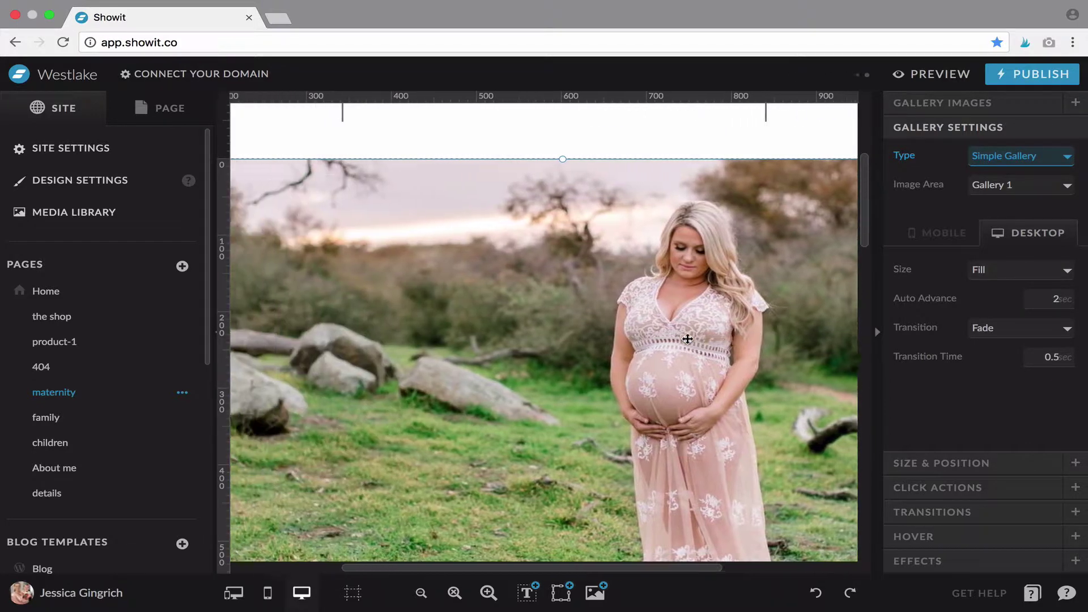
{"action": "scroll", "coordinate": [687, 338], "scroll_direction": "left", "scroll_amount": 4}
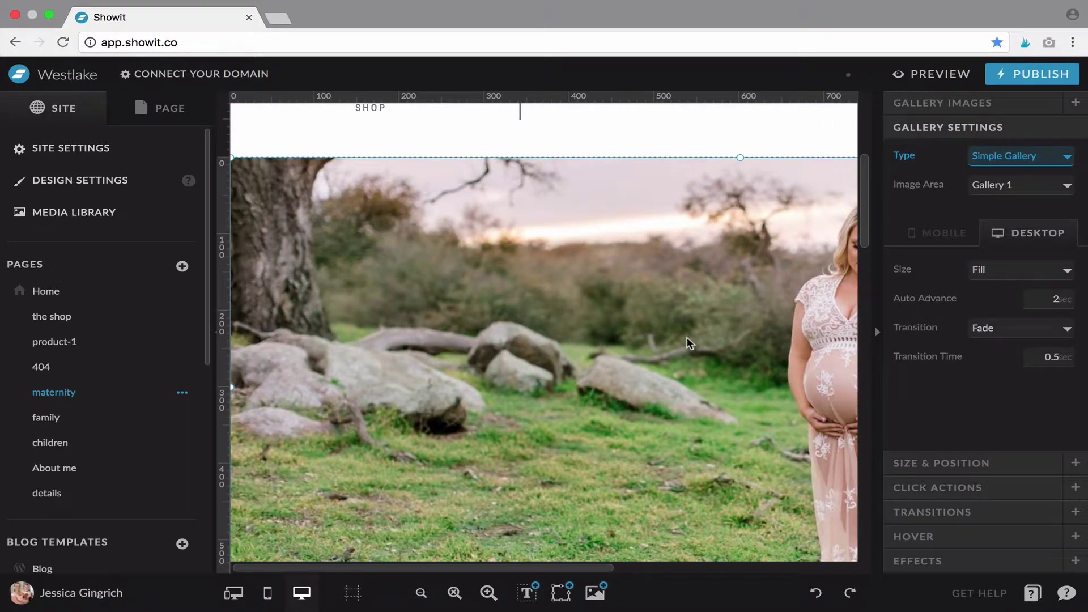
{"action": "scroll", "coordinate": [687, 338], "scroll_direction": "down", "scroll_amount": 3}
{"action": "scroll", "coordinate": [687, 338], "scroll_direction": "right", "scroll_amount": 5}
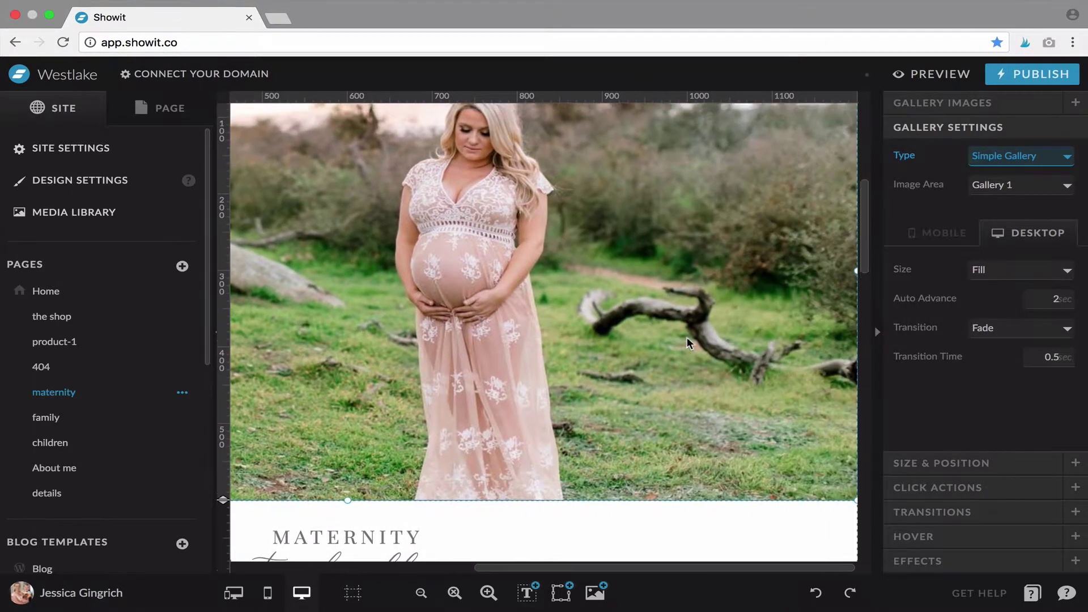
{"action": "scroll", "coordinate": [687, 338], "scroll_direction": "up", "scroll_amount": 3}
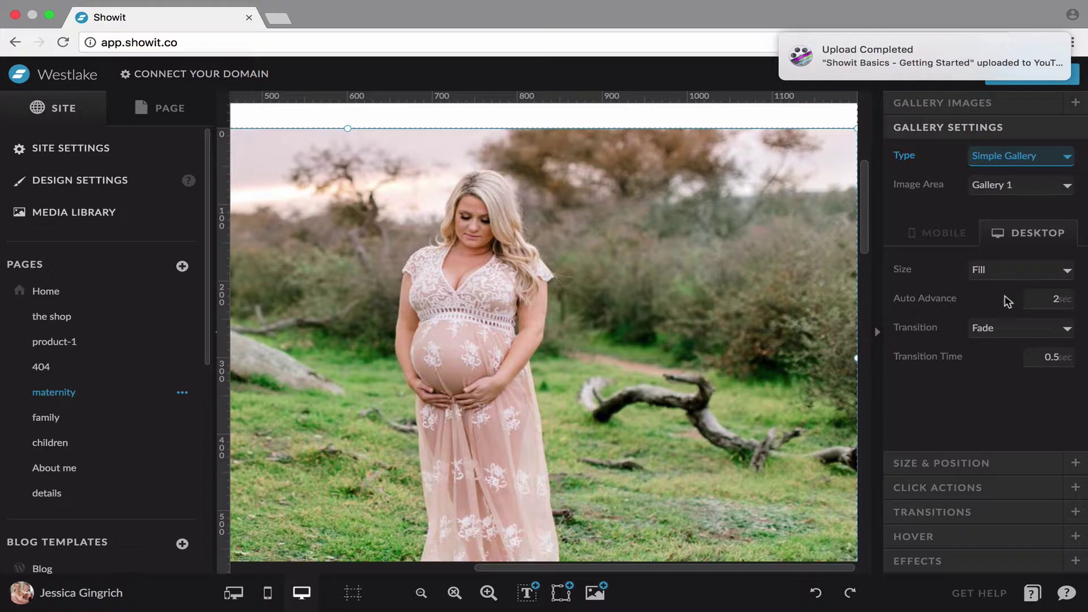
{"action": "left_click", "coordinate": [999, 328]}
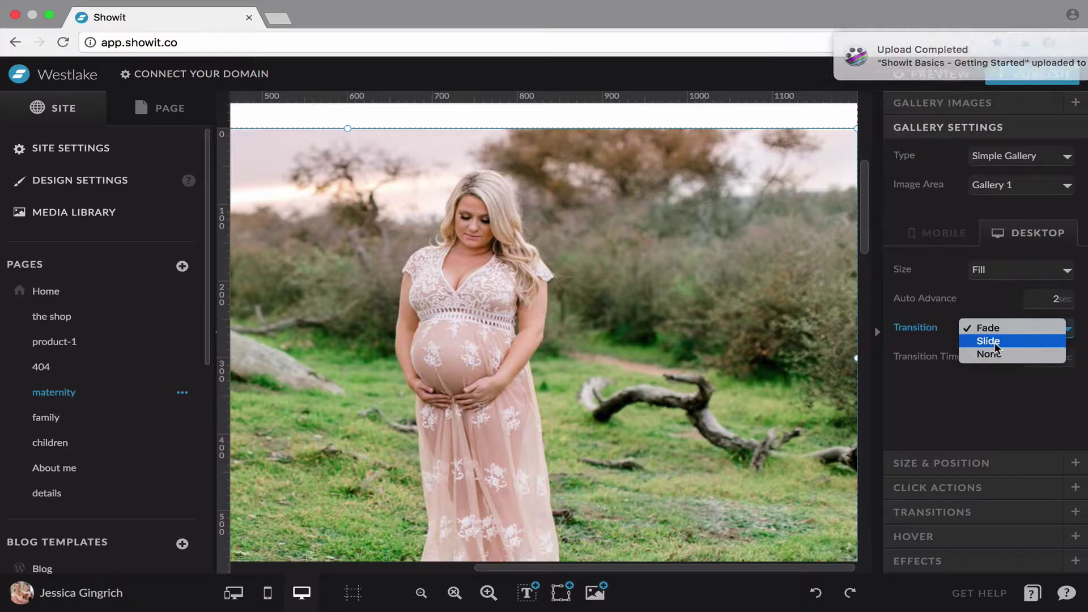
{"action": "left_click", "coordinate": [989, 292]}
{"action": "left_click", "coordinate": [1042, 299]}
{"action": "left_click_drag", "start_coordinate": [1041, 299], "coordinate": [1072, 301]}
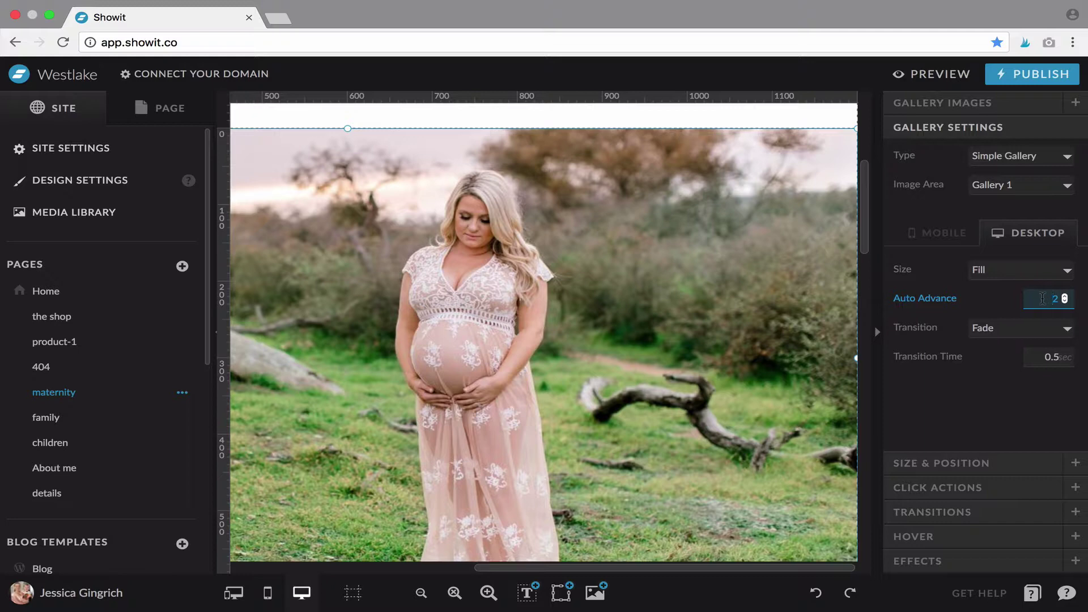
{"action": "scroll", "coordinate": [796, 292], "scroll_direction": "up", "scroll_amount": 2}
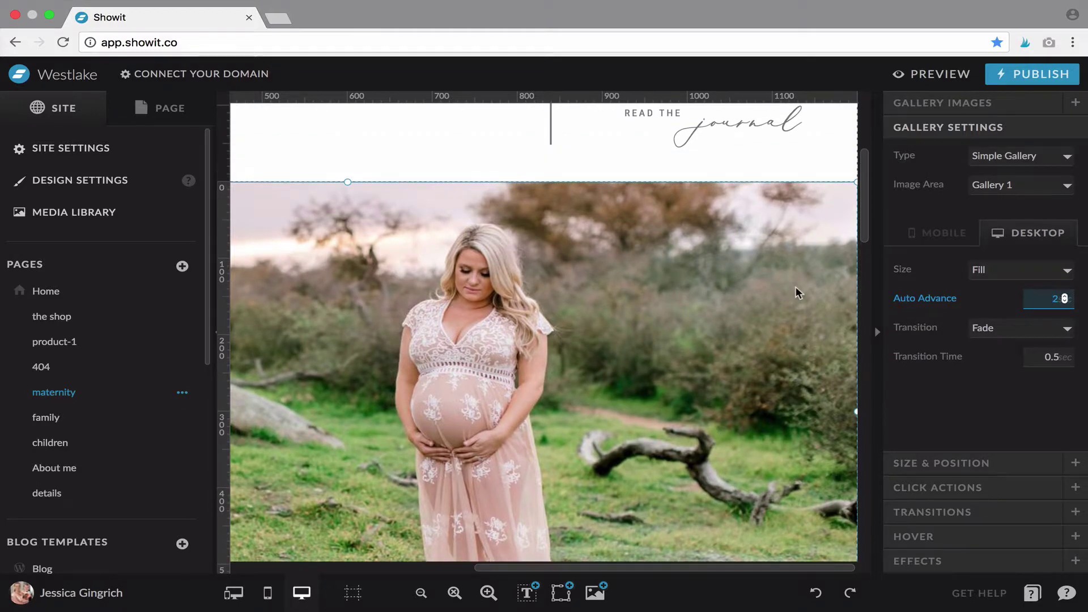
{"action": "scroll", "coordinate": [795, 287], "scroll_direction": "up", "scroll_amount": 3}
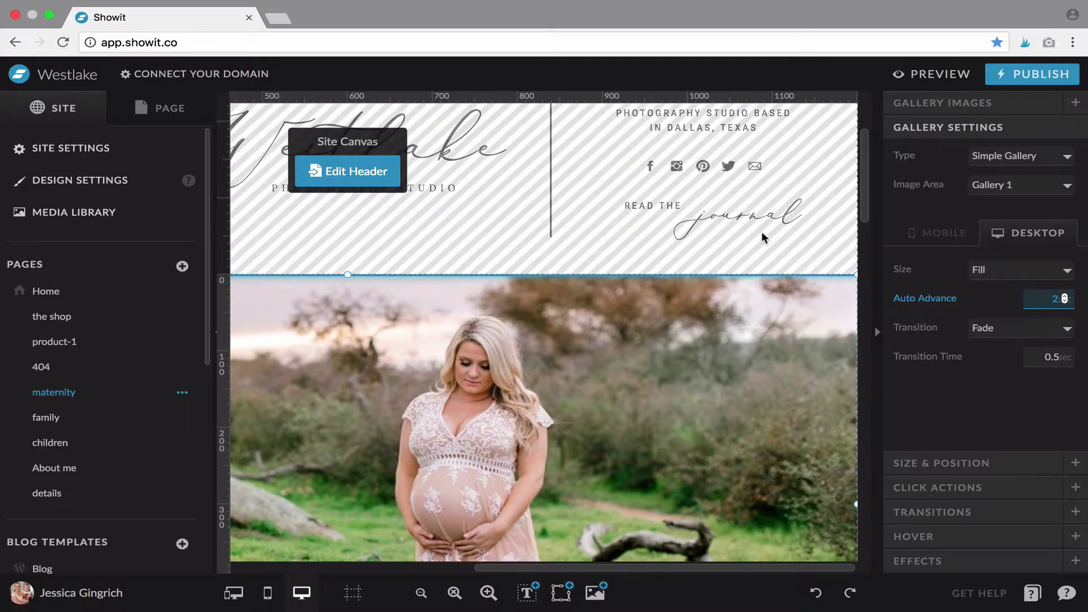
{"action": "scroll", "coordinate": [762, 233], "scroll_direction": "up", "scroll_amount": 2}
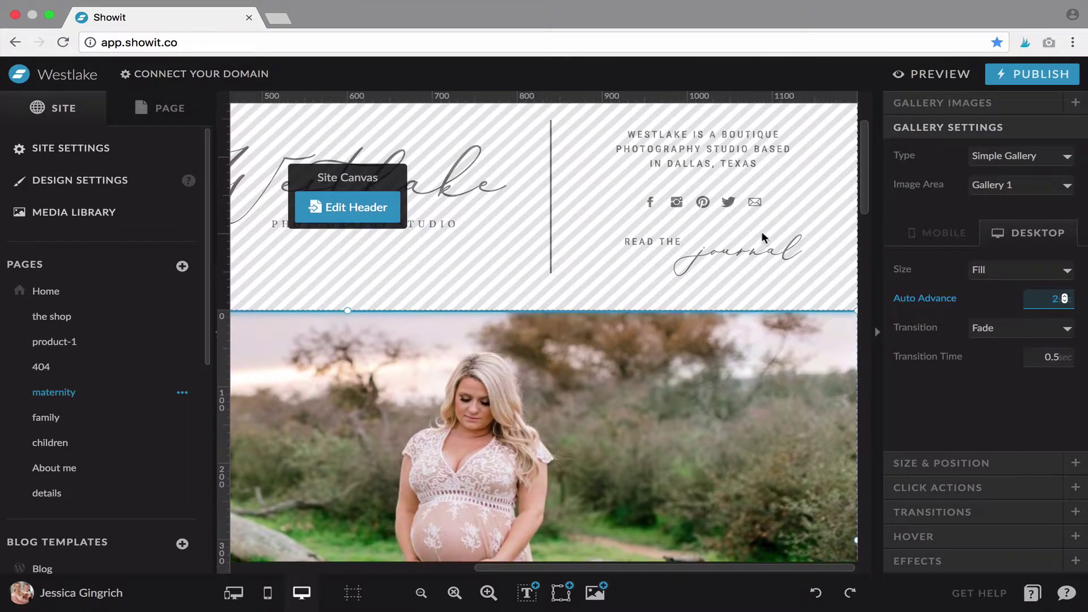
{"action": "scroll", "coordinate": [654, 373], "scroll_direction": "left", "scroll_amount": 5}
{"action": "scroll", "coordinate": [654, 373], "scroll_direction": "down", "scroll_amount": 3}
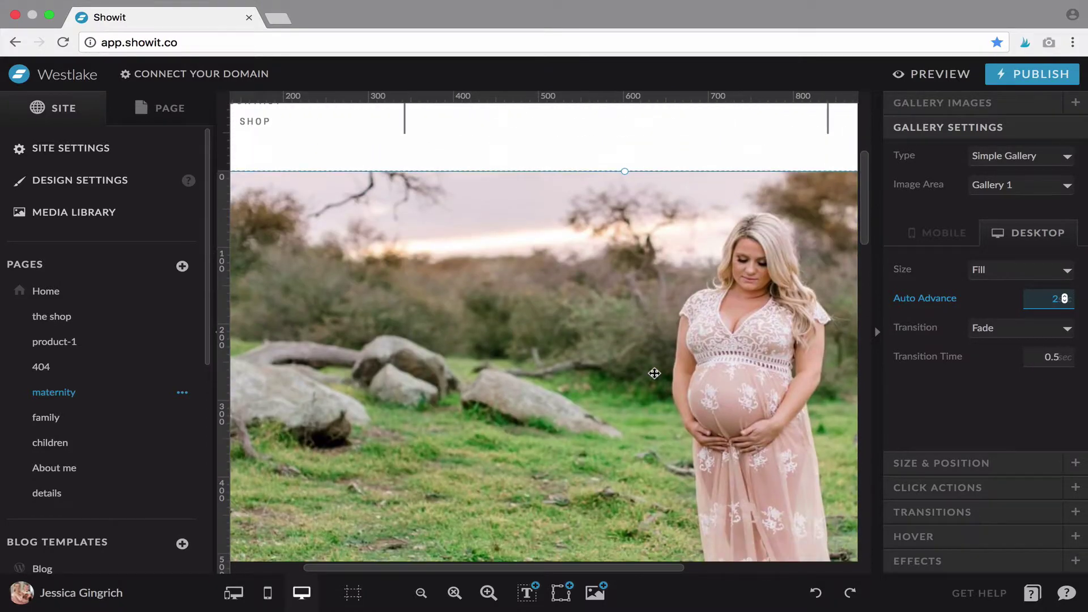
- Change the maternity gallery type to Tiled Gallery
{"action": "left_click", "coordinate": [1018, 149]}
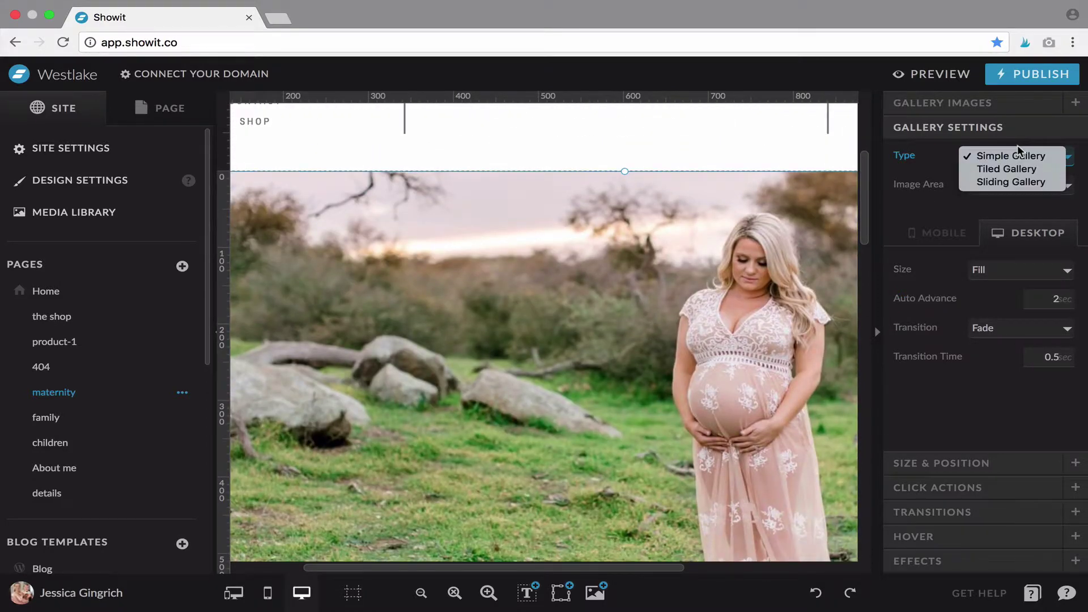
{"action": "left_click", "coordinate": [999, 169]}
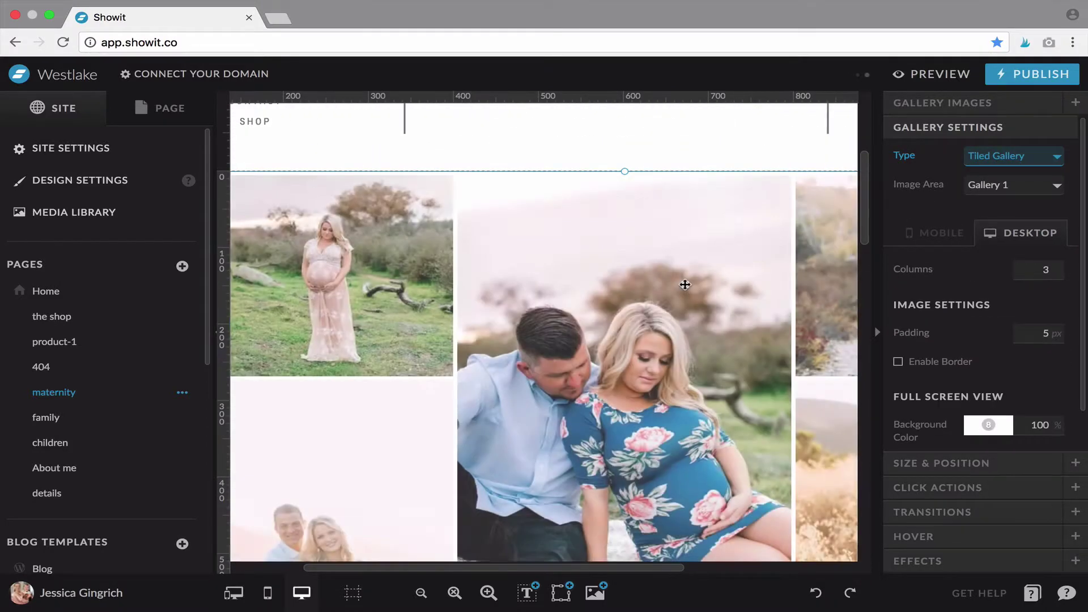
{"action": "scroll", "coordinate": [684, 285], "scroll_direction": "down", "scroll_amount": 3}
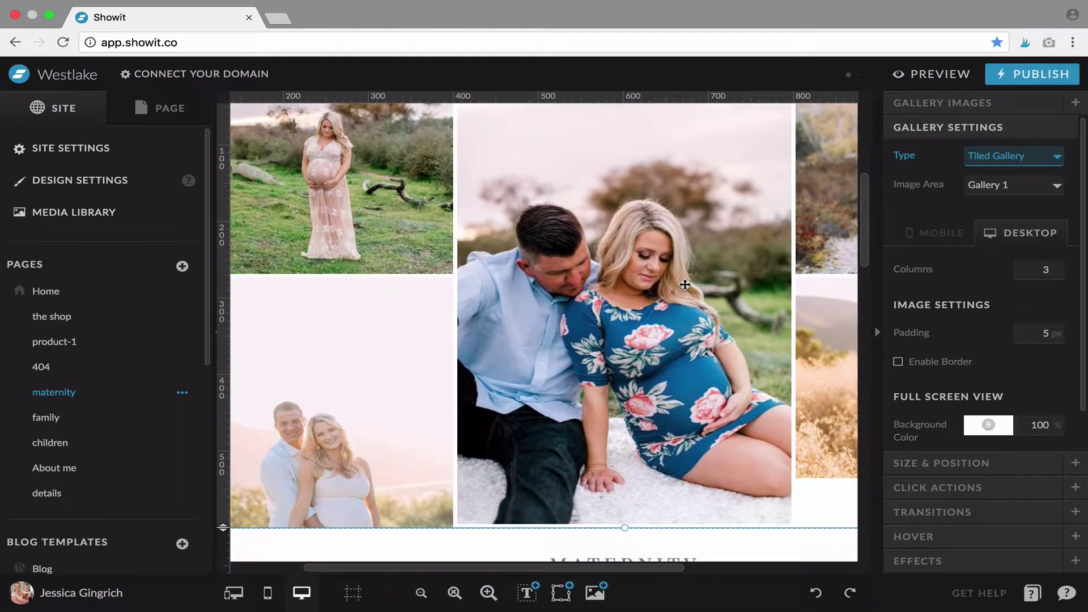
{"action": "scroll", "coordinate": [684, 284], "scroll_direction": "down", "scroll_amount": 1}
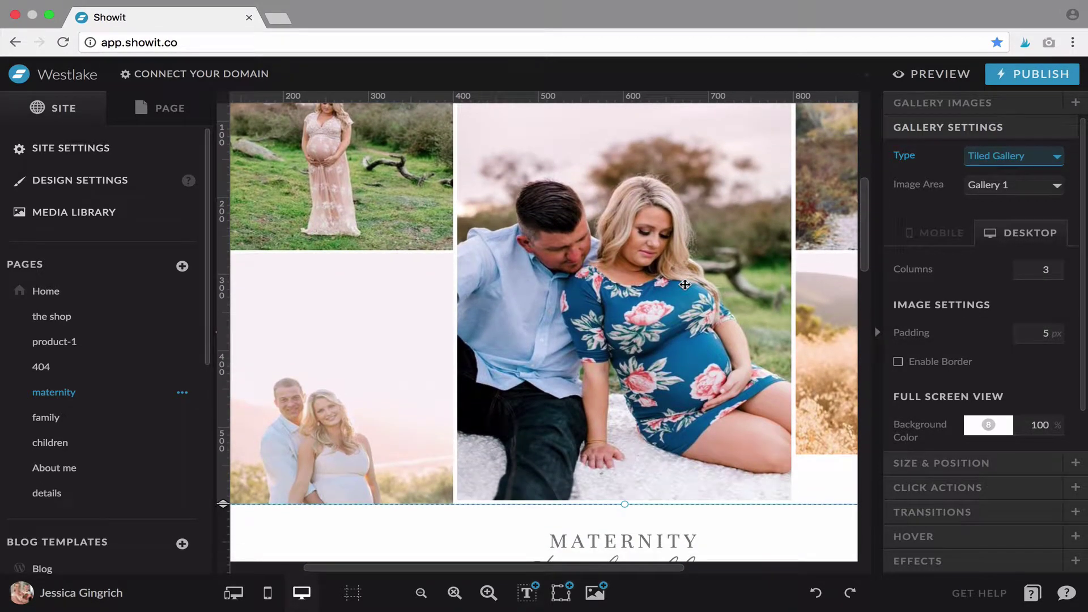
{"action": "scroll", "coordinate": [684, 285], "scroll_direction": "up", "scroll_amount": 1}
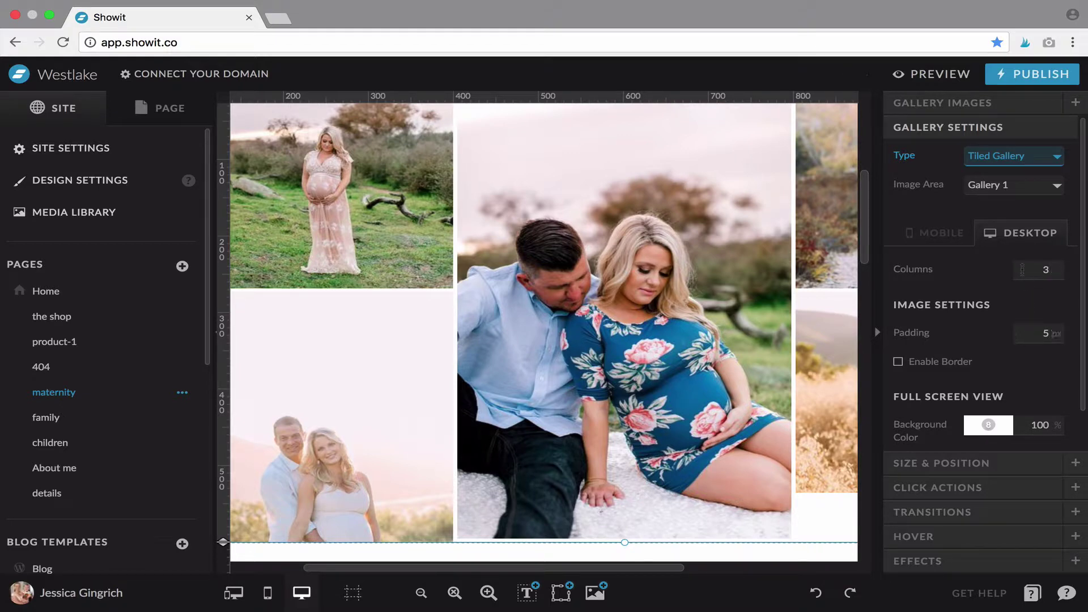
- Set the tiled gallery's desktop columns to 3
{"action": "left_click_drag", "start_coordinate": [1022, 269], "coordinate": [1063, 269]}
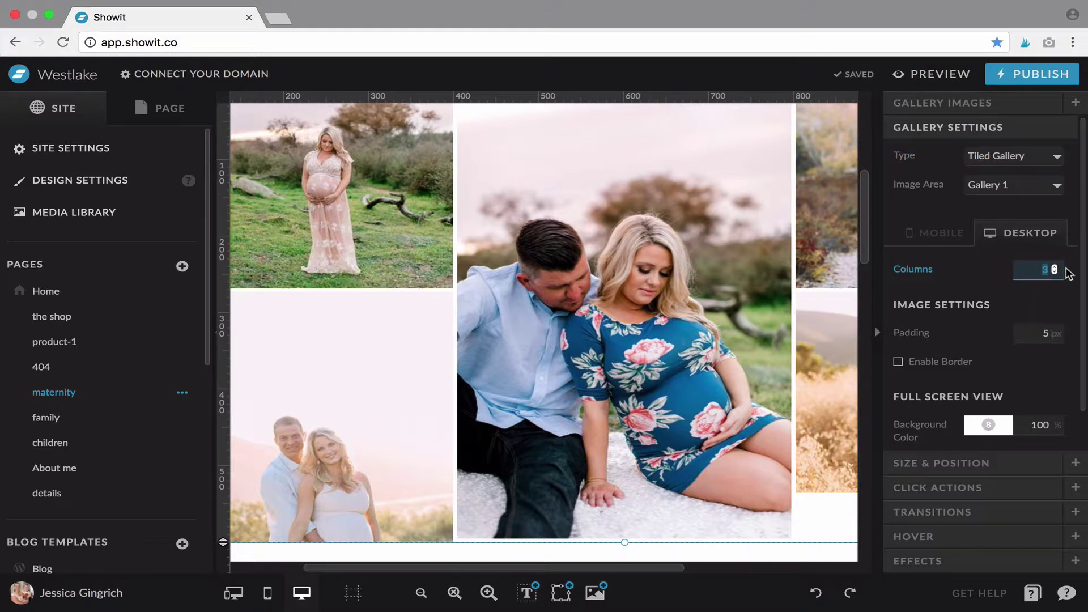
{"action": "type", "text": "2"}
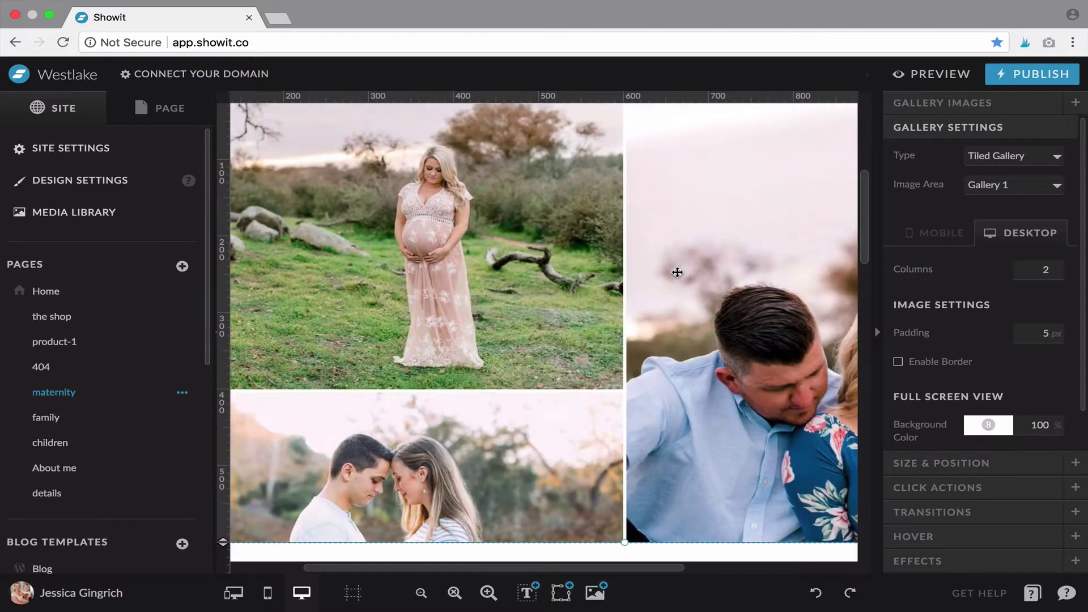
{"action": "scroll", "coordinate": [677, 272], "scroll_direction": "right", "scroll_amount": 5}
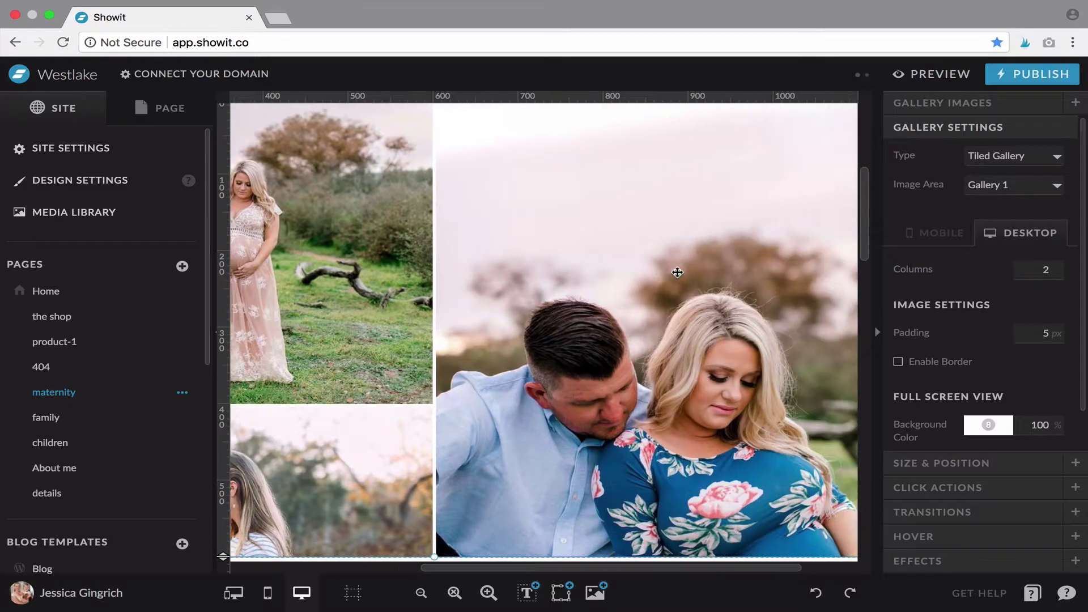
{"action": "double_click", "coordinate": [1046, 269]}
{"action": "type", "text": "3"}
{"action": "key", "text": "Return"}
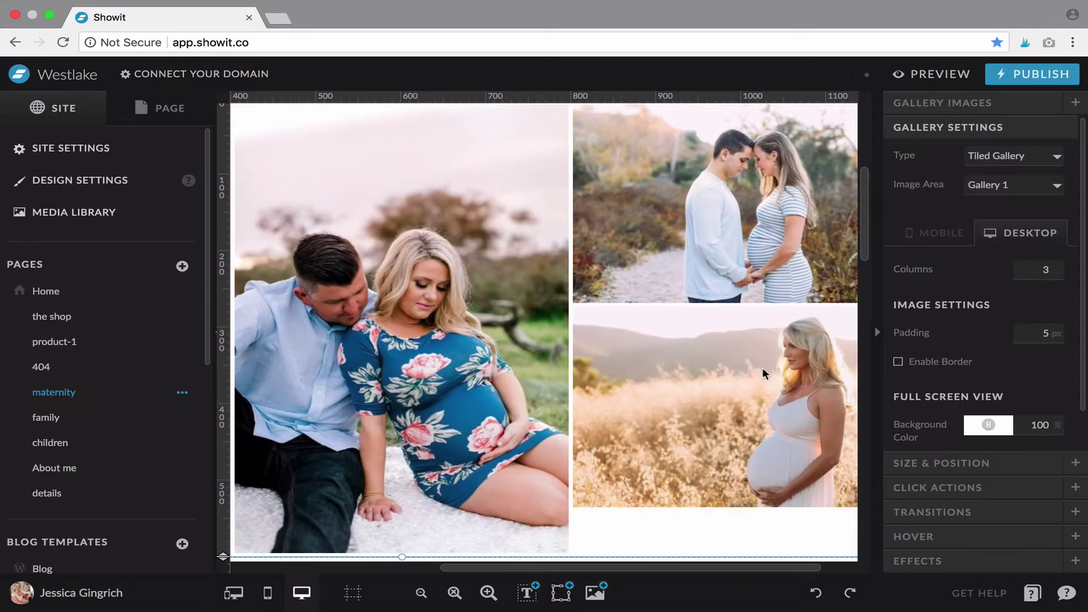
{"action": "scroll", "coordinate": [739, 352], "scroll_direction": "up", "scroll_amount": 2}
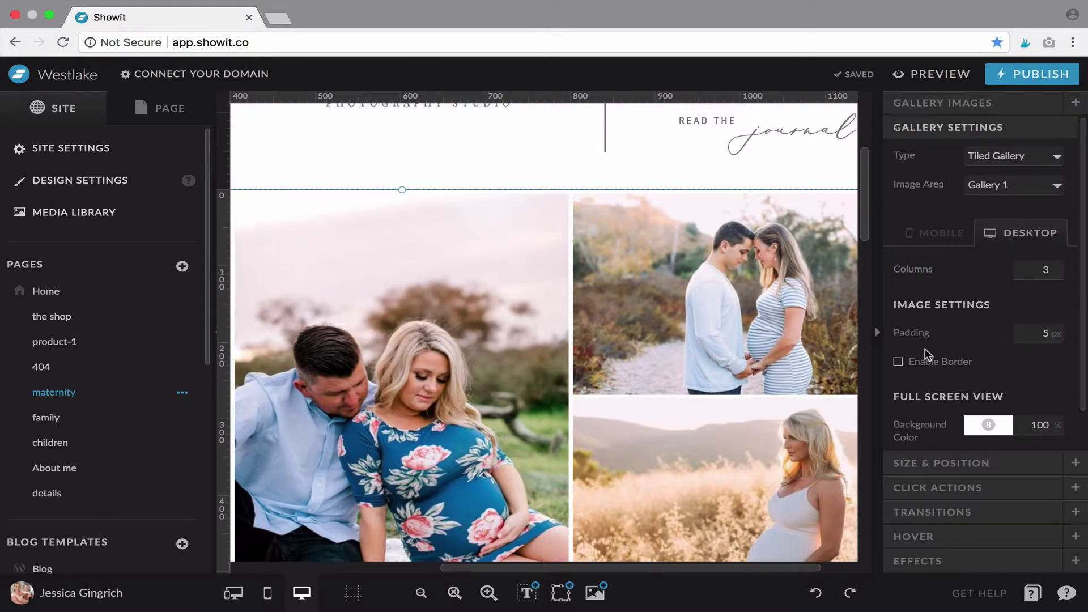
{"action": "scroll", "coordinate": [817, 345], "scroll_direction": "left", "scroll_amount": 5}
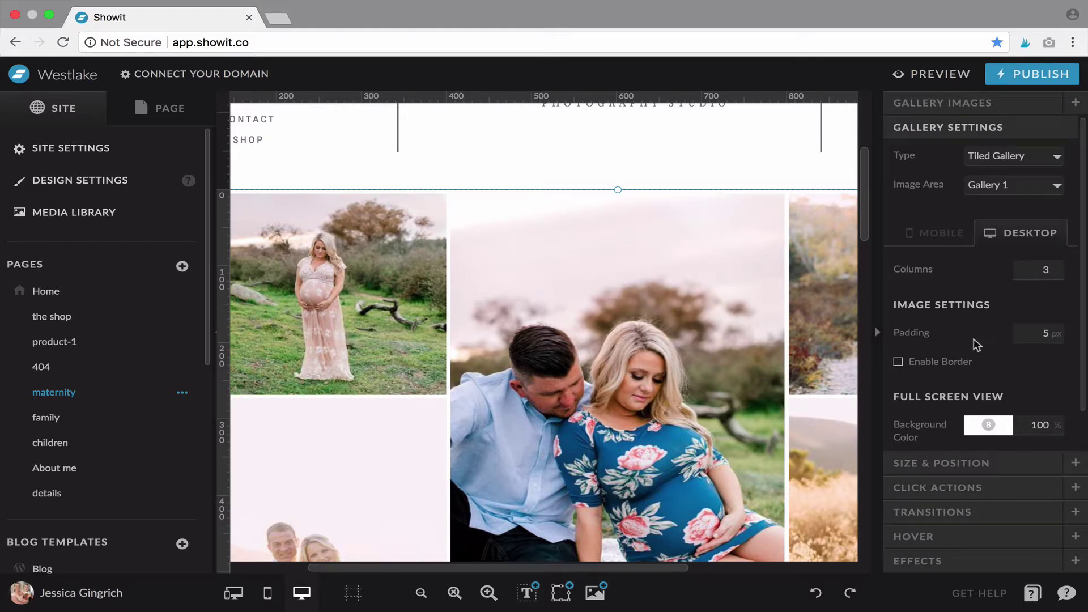
{"action": "left_click", "coordinate": [1049, 334]}
{"action": "type", "text": "0"}
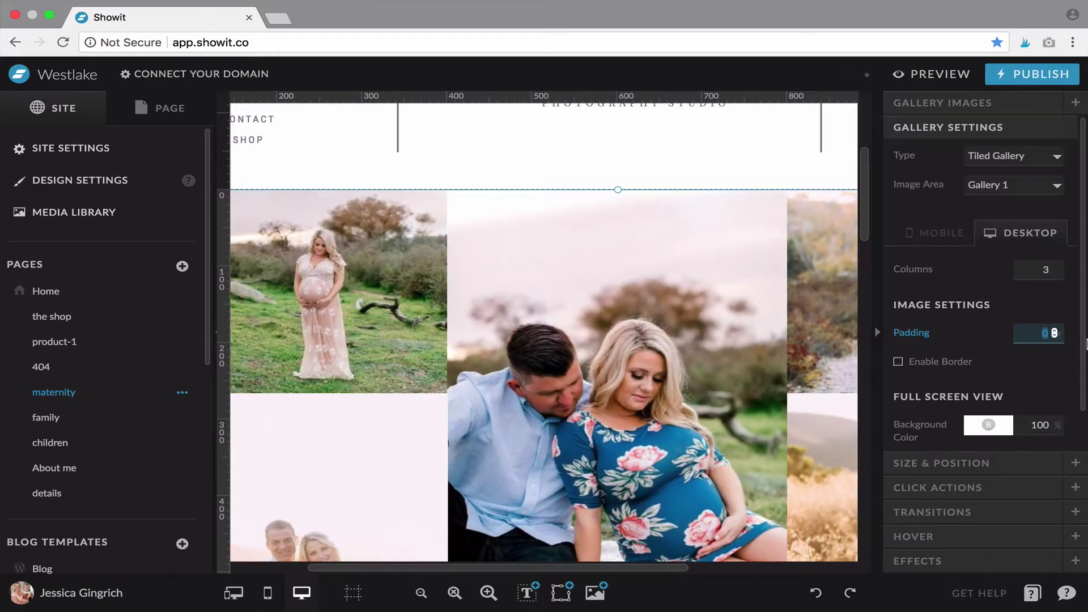
{"action": "type", "text": "10"}
{"action": "key", "text": "Return"}
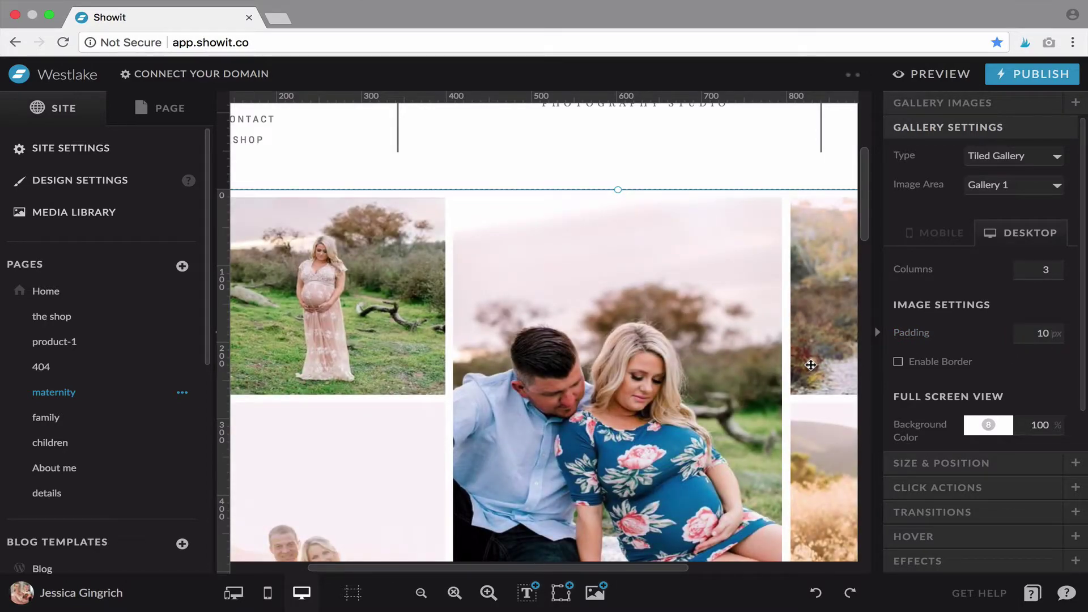
{"action": "left_click", "coordinate": [1042, 333]}
{"action": "type", "text": "5"}
{"action": "key", "text": "Return"}
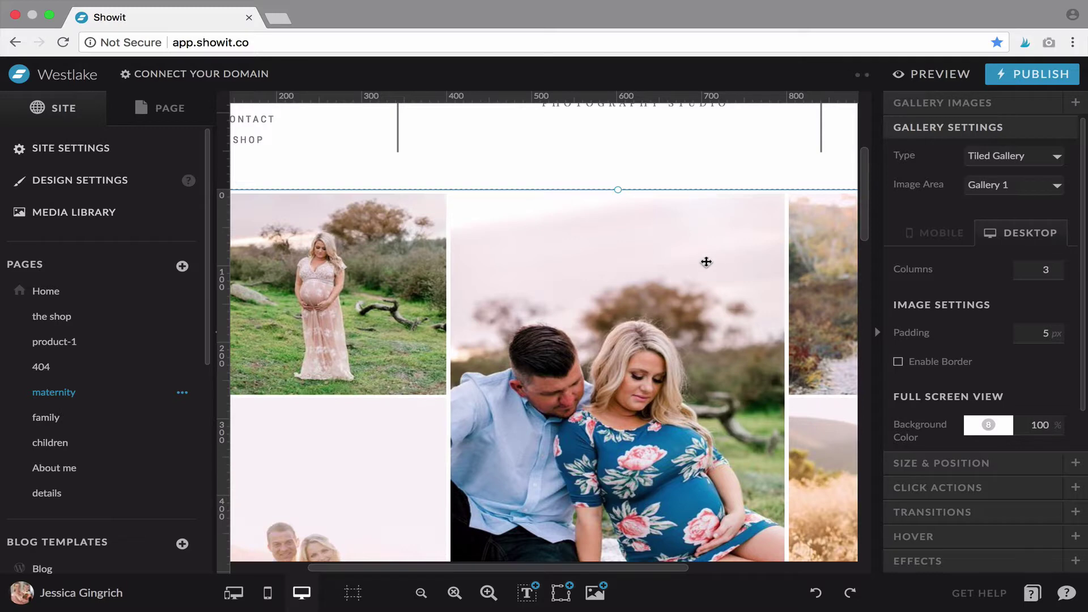
{"action": "scroll", "coordinate": [929, 368], "scroll_direction": "down", "scroll_amount": 1}
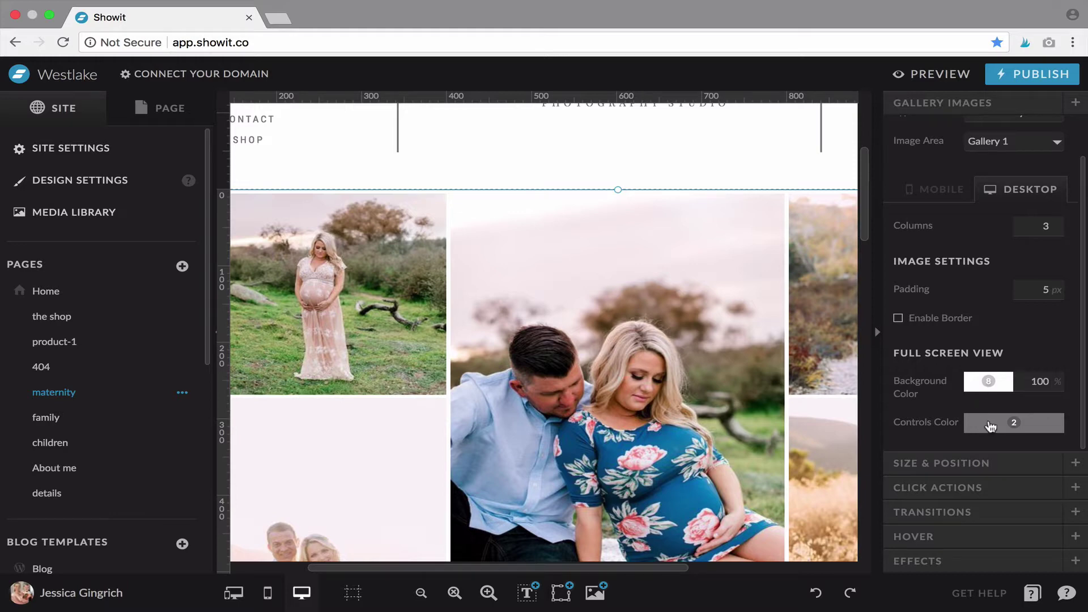
- Preview the maternity page, open a gallery photo full-screen, advance one photo, then close it
{"action": "left_click", "coordinate": [929, 74]}
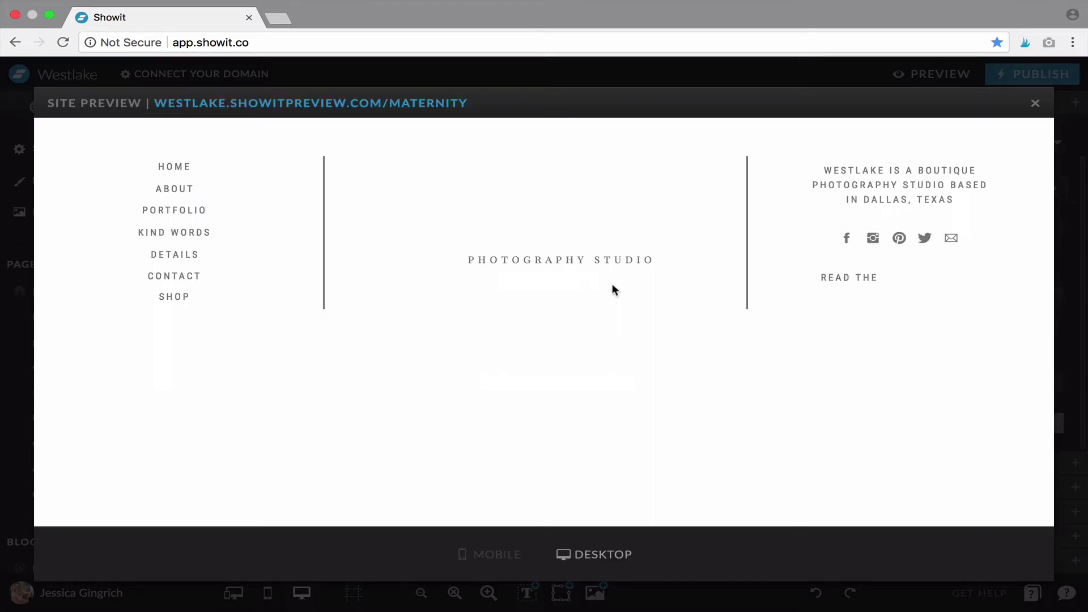
{"action": "scroll", "coordinate": [613, 289], "scroll_direction": "down", "scroll_amount": 3}
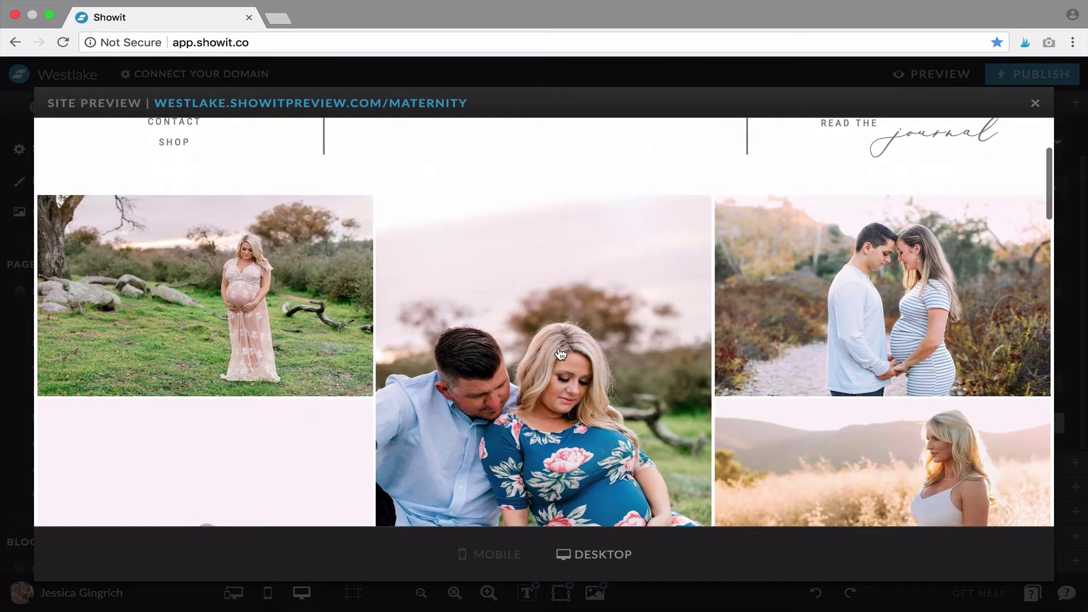
{"action": "left_click", "coordinate": [547, 368]}
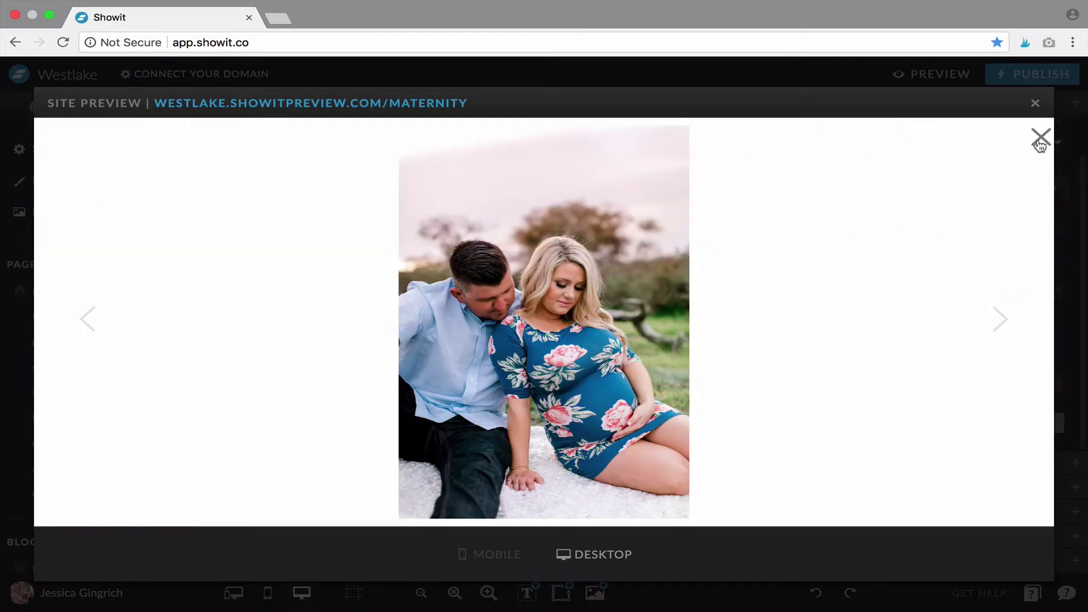
{"action": "left_click", "coordinate": [1001, 320]}
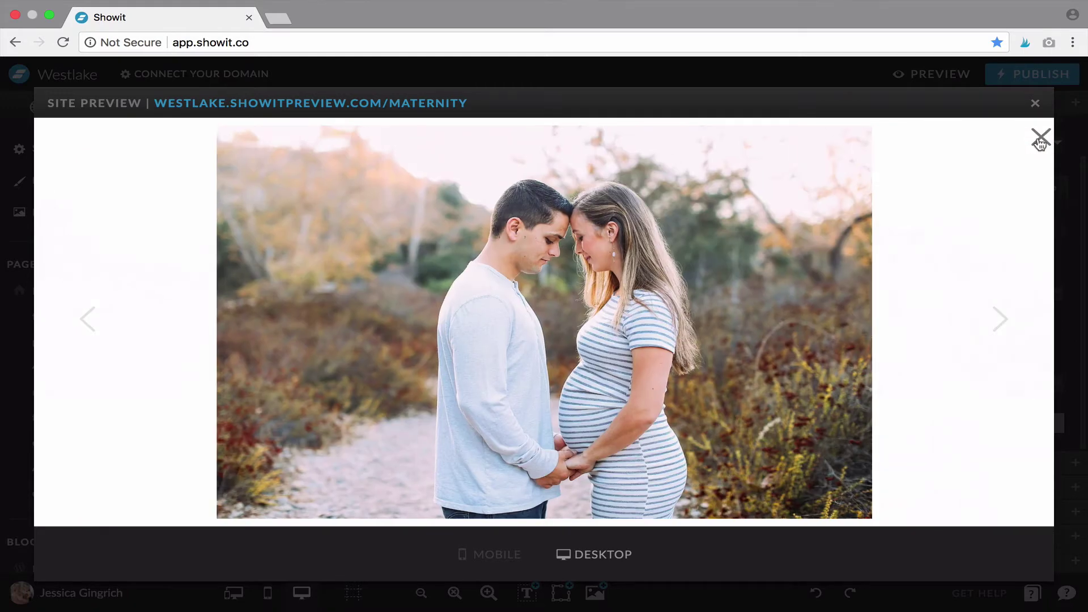
{"action": "left_click", "coordinate": [1041, 136]}
{"action": "scroll", "coordinate": [997, 295], "scroll_direction": "up", "scroll_amount": 3}
- Close the site preview and keep the full-screen controls at palette color 2 after trying color 3
{"action": "left_click", "coordinate": [1041, 112]}
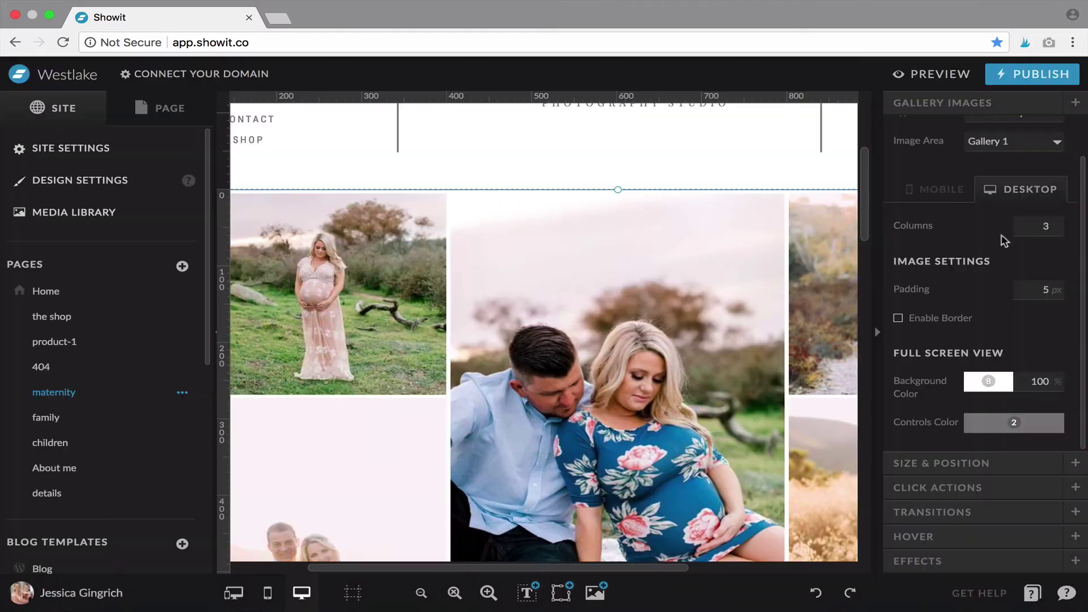
{"action": "left_click", "coordinate": [1001, 426]}
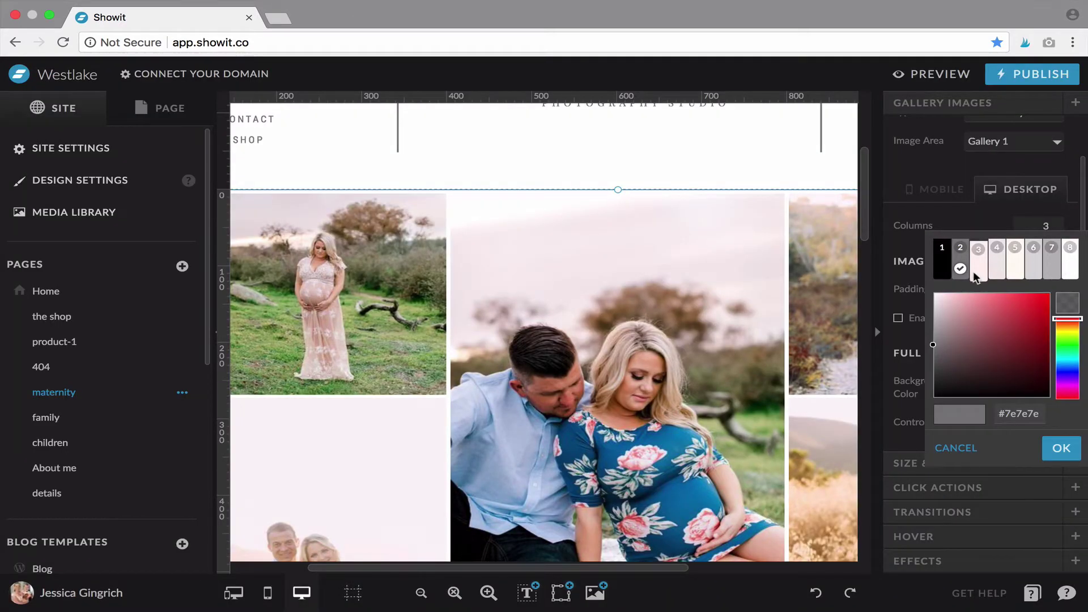
{"action": "left_click", "coordinate": [976, 260]}
{"action": "left_click", "coordinate": [979, 422]}
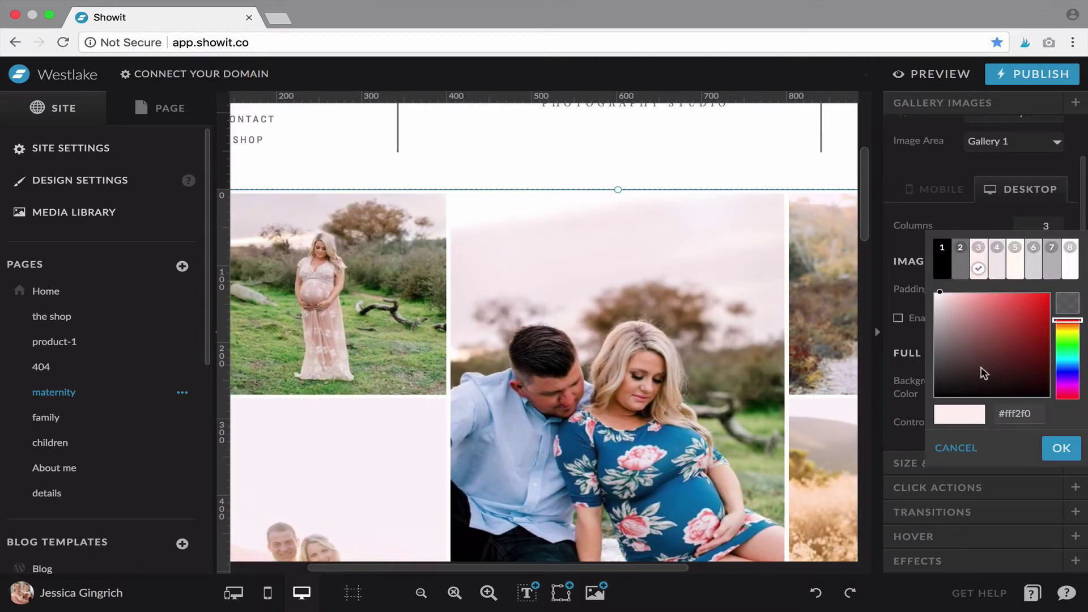
{"action": "left_click", "coordinate": [962, 274]}
- Use Horizontal Locking in Size & Position to stretch the tiled gallery to full browser width
{"action": "scroll", "coordinate": [750, 432], "scroll_direction": "down", "scroll_amount": 3}
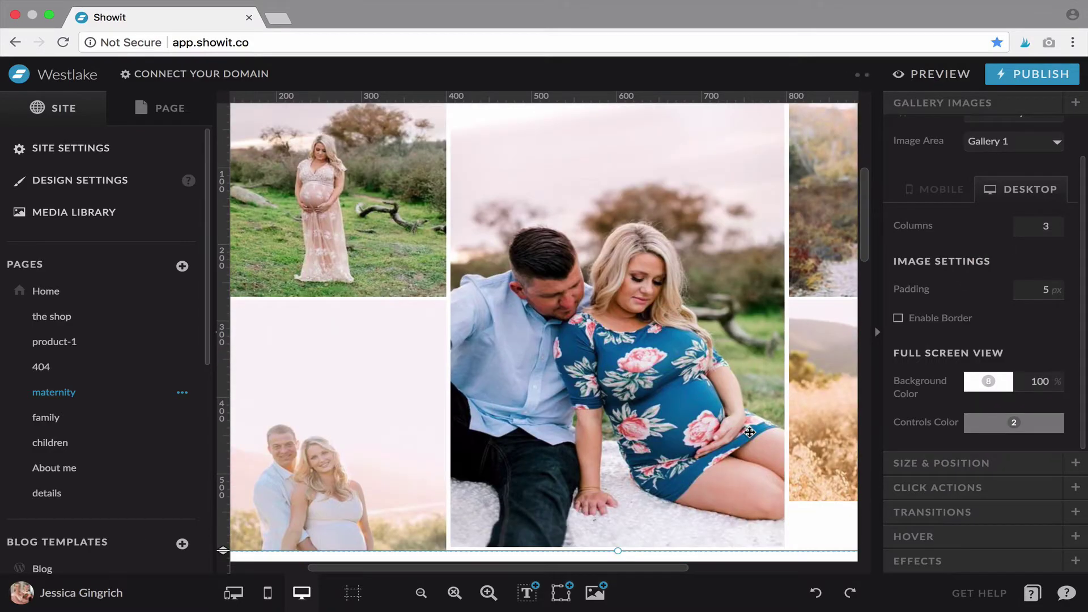
{"action": "left_click", "coordinate": [952, 464]}
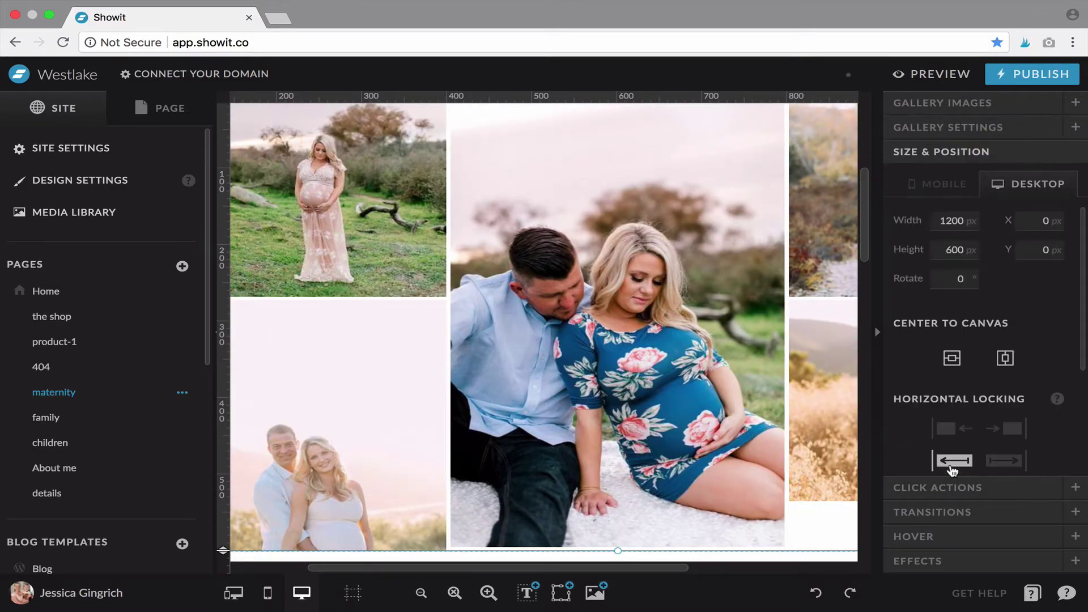
{"action": "scroll", "coordinate": [800, 399], "scroll_direction": "up", "scroll_amount": 5}
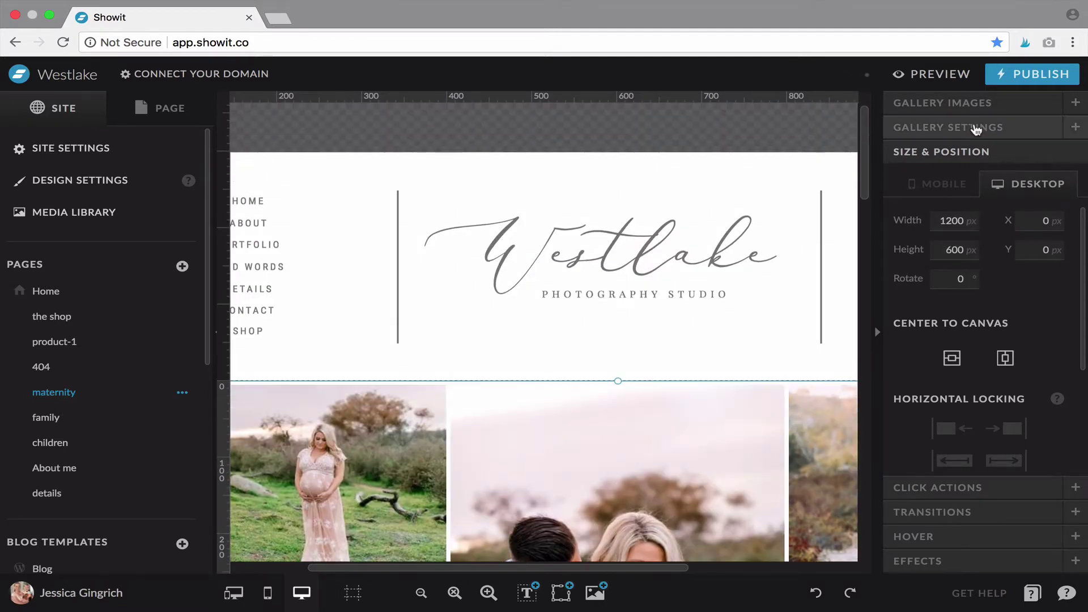
{"action": "scroll", "coordinate": [963, 295], "scroll_direction": "down", "scroll_amount": 3}
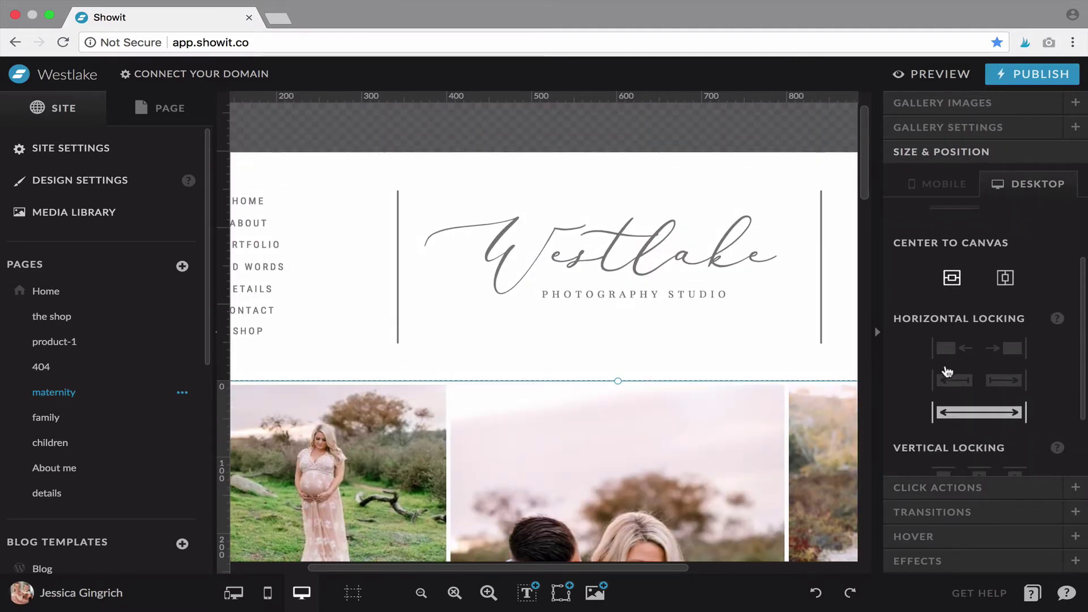
{"action": "left_click", "coordinate": [958, 417]}
{"action": "scroll", "coordinate": [703, 448], "scroll_direction": "down", "scroll_amount": 1}
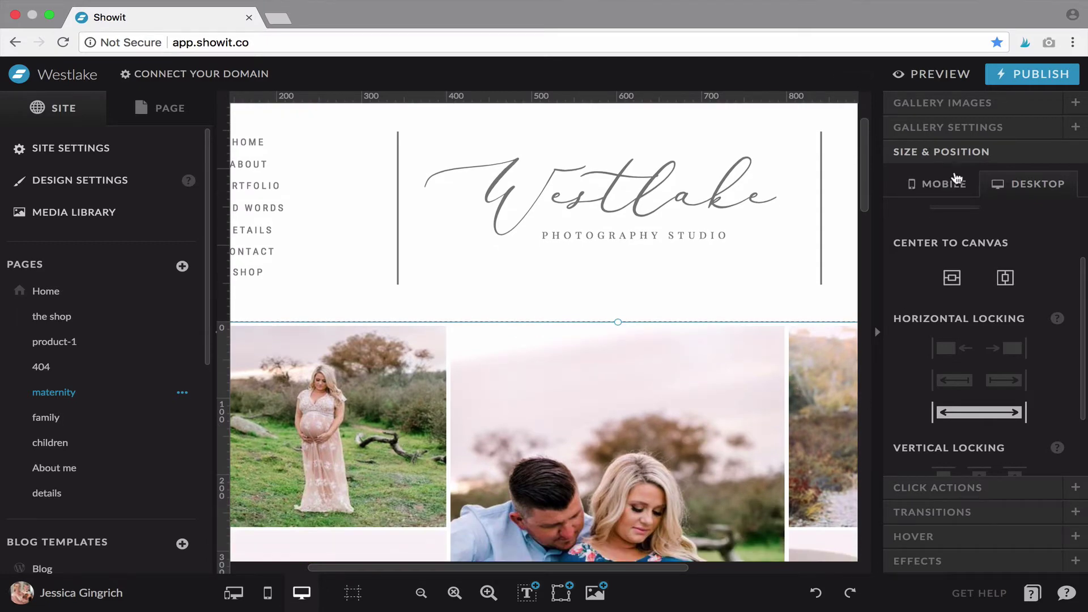
- Change the gallery type to Sliding Gallery
{"action": "left_click", "coordinate": [934, 123]}
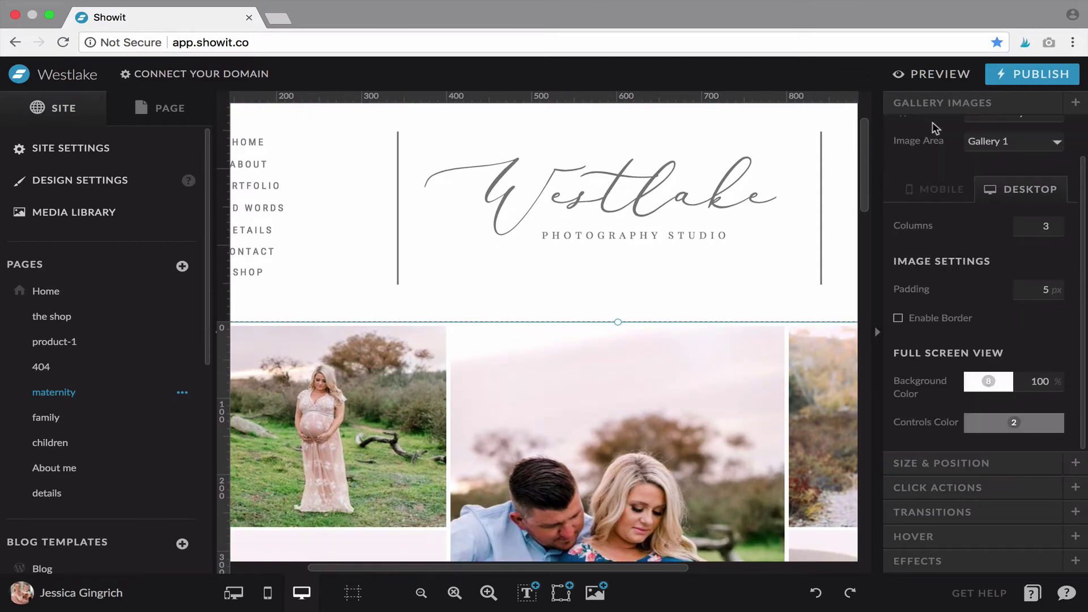
{"action": "left_click", "coordinate": [989, 158]}
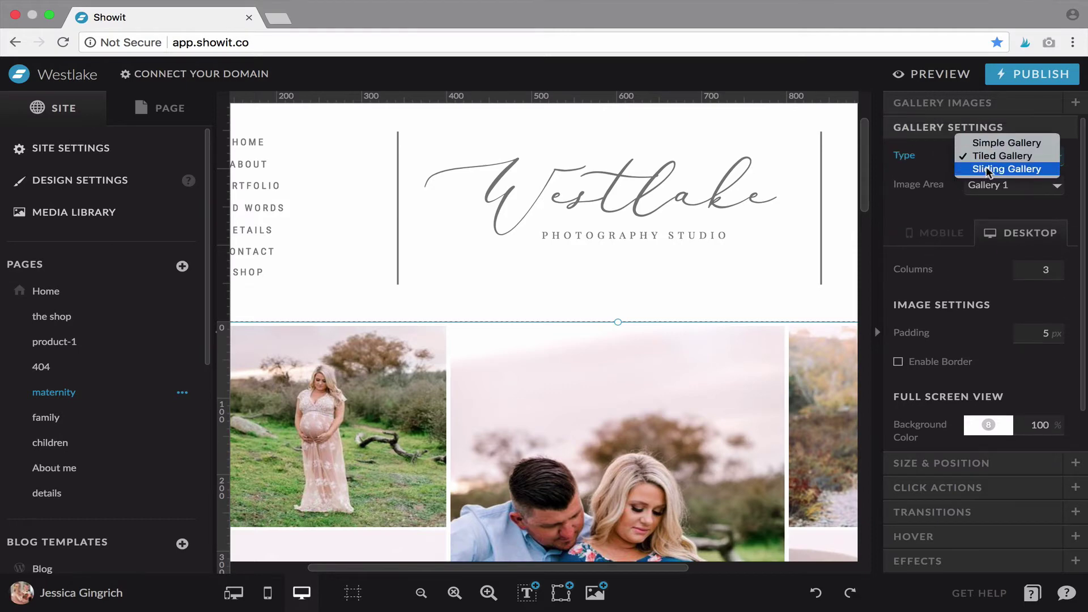
{"action": "left_click", "coordinate": [1001, 170]}
- Stretch the sliding gallery to full page width with the Horizontal Locking option
{"action": "scroll", "coordinate": [689, 377], "scroll_direction": "down", "scroll_amount": 3}
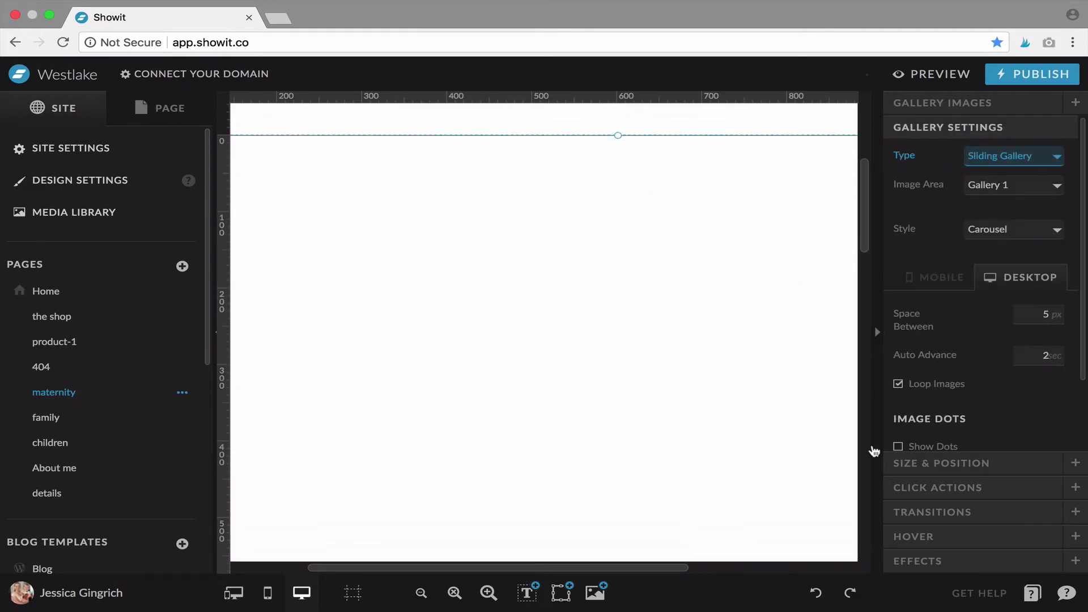
{"action": "left_click", "coordinate": [914, 463]}
{"action": "scroll", "coordinate": [943, 406], "scroll_direction": "down", "scroll_amount": 3}
{"action": "left_click", "coordinate": [988, 350]}
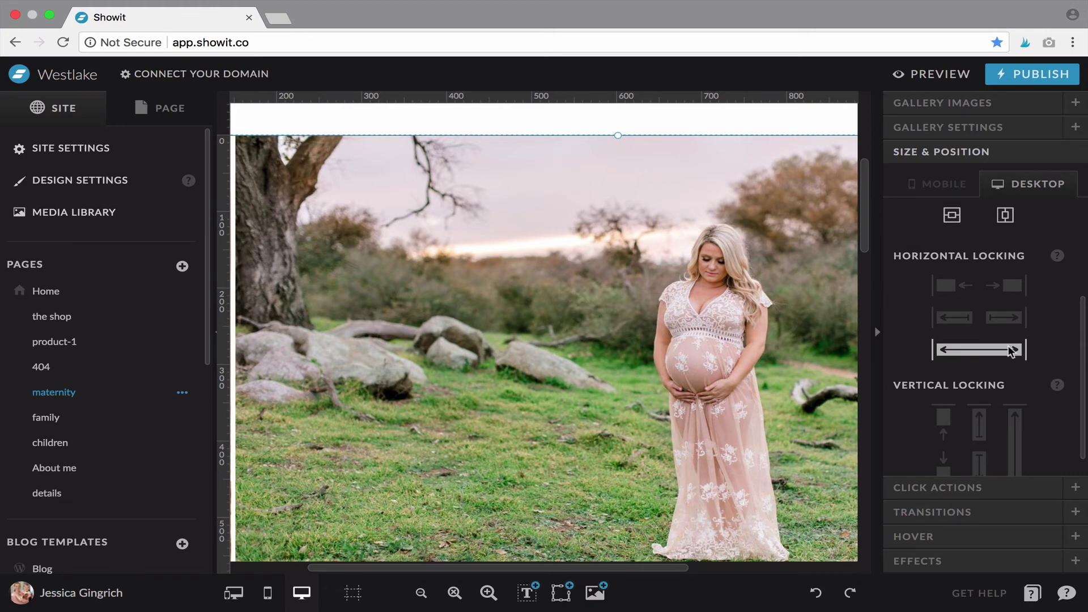
{"action": "scroll", "coordinate": [671, 420], "scroll_direction": "down", "scroll_amount": 2}
{"action": "scroll", "coordinate": [683, 352], "scroll_direction": "down", "scroll_amount": 3}
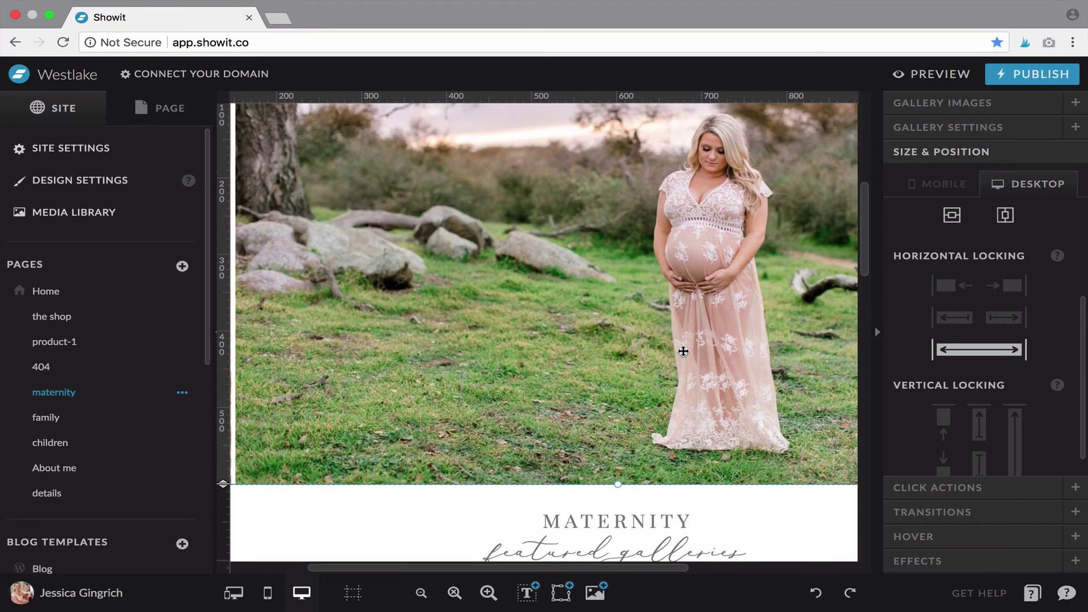
{"action": "scroll", "coordinate": [757, 397], "scroll_direction": "up", "scroll_amount": 10}
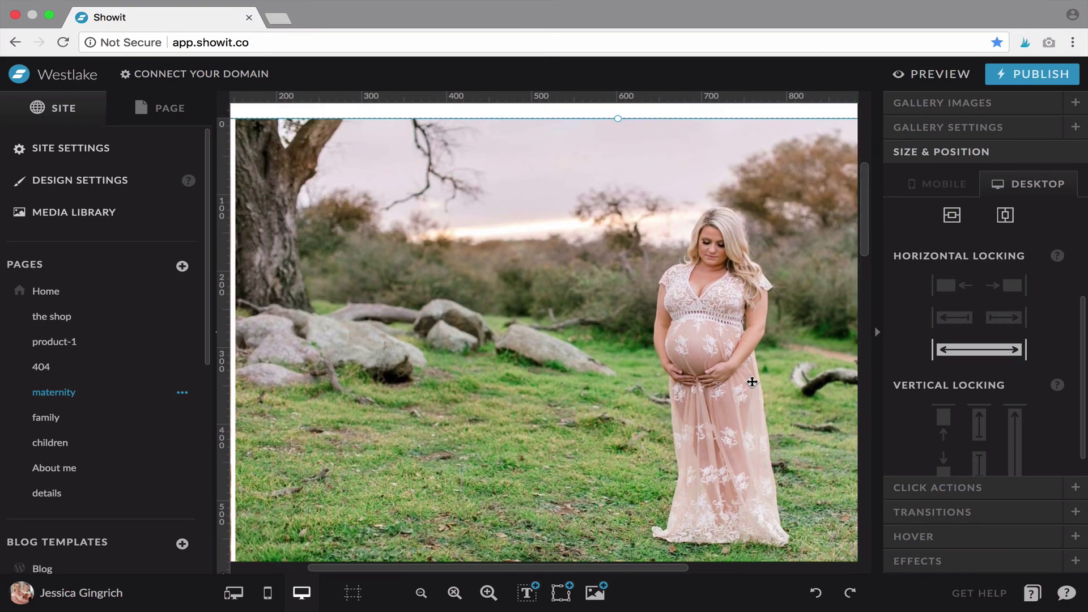